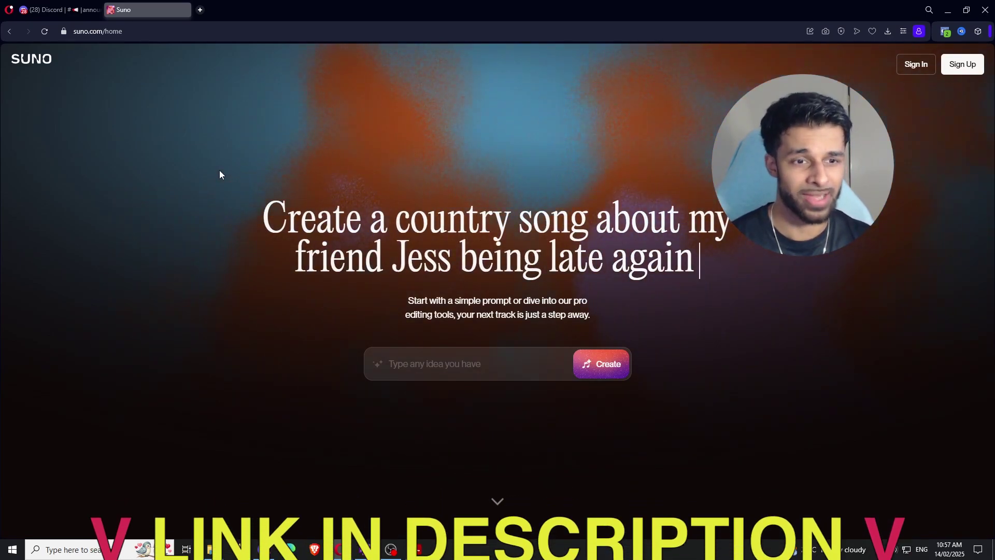
Step: Sign in from the Suno homepage and continue until the username setup dialog appears
left_click(920, 65)
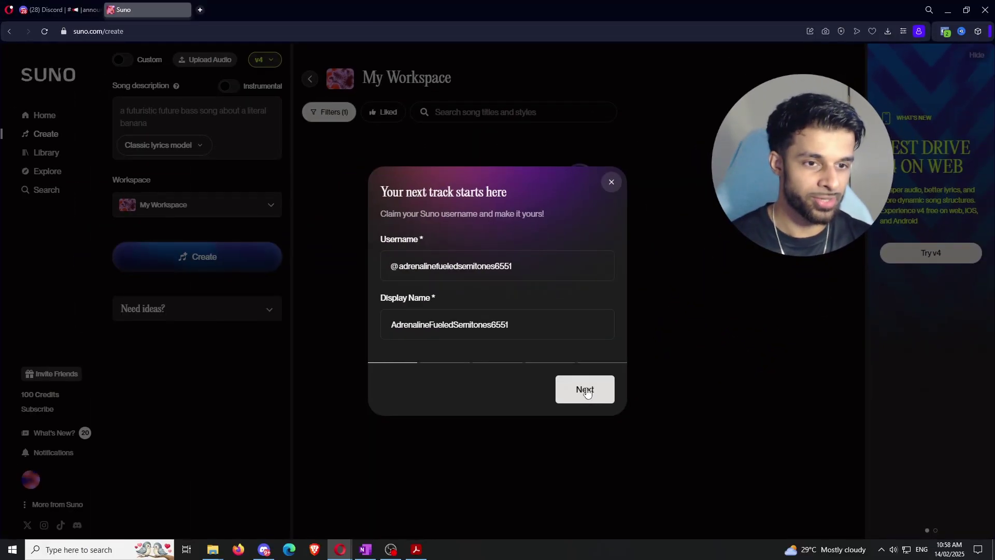
Step: Accept the suggested username and skip the birthday, favourite genres and tips questions
left_click(584, 390)
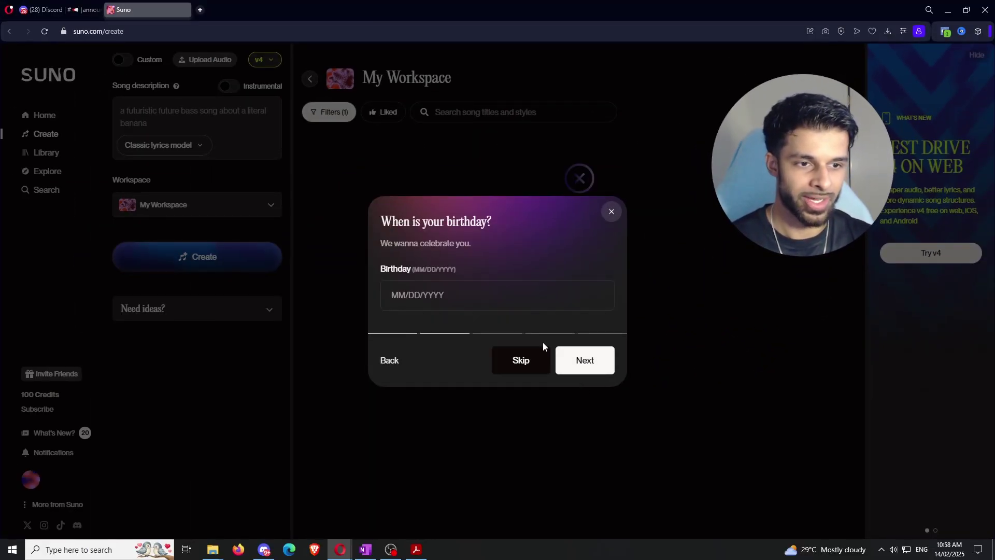
left_click(525, 362)
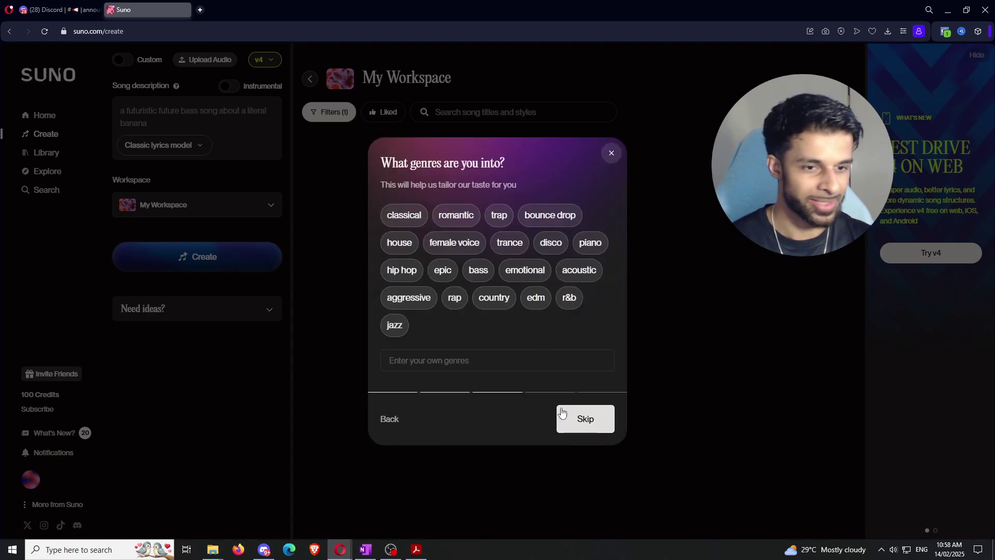
left_click(565, 415)
left_click(523, 395)
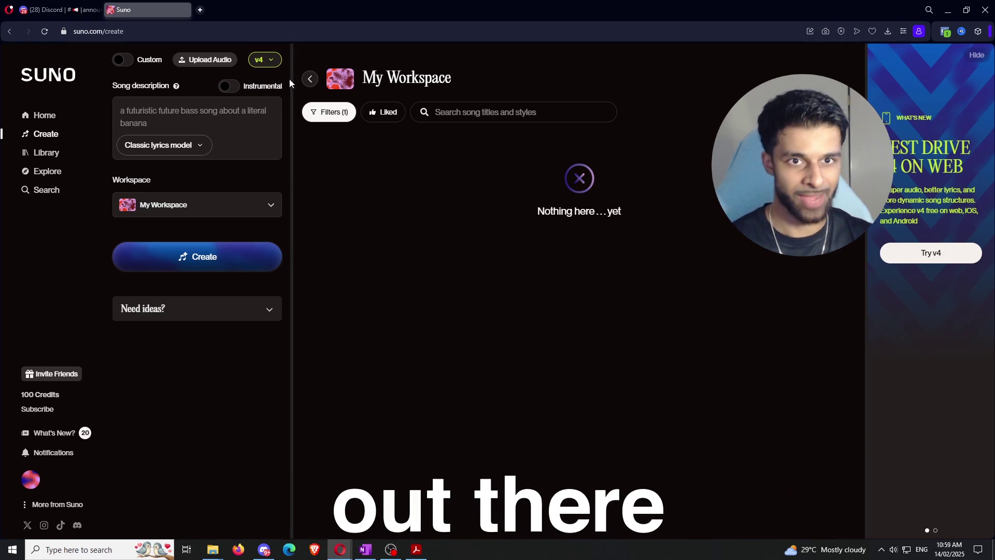
Step: Open the model dropdown to see the v4, v3.5 and v3 versions
left_click(275, 59)
scroll(296, 148, "down", 1)
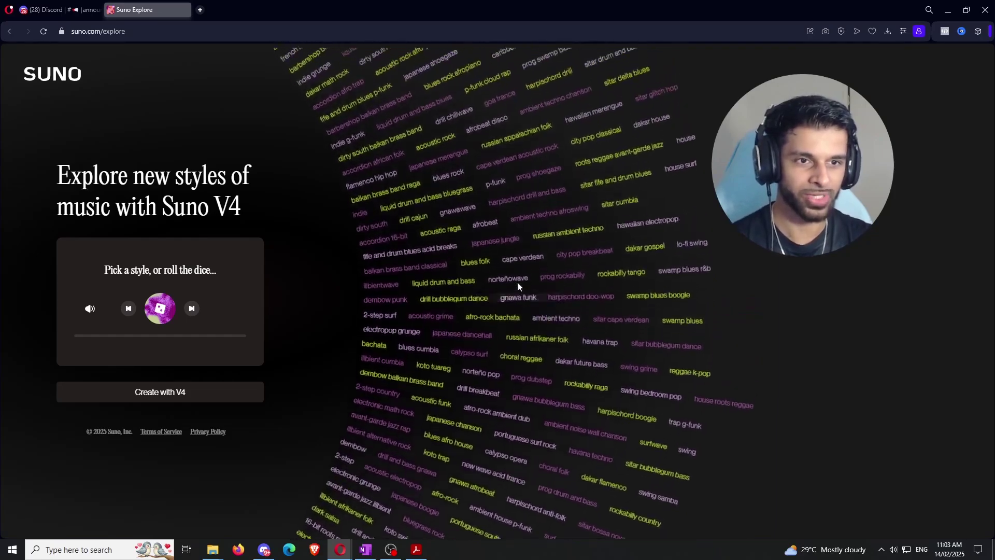
Step: Play two random music styles, ending with the African Folk Drill track paused
left_click(161, 310)
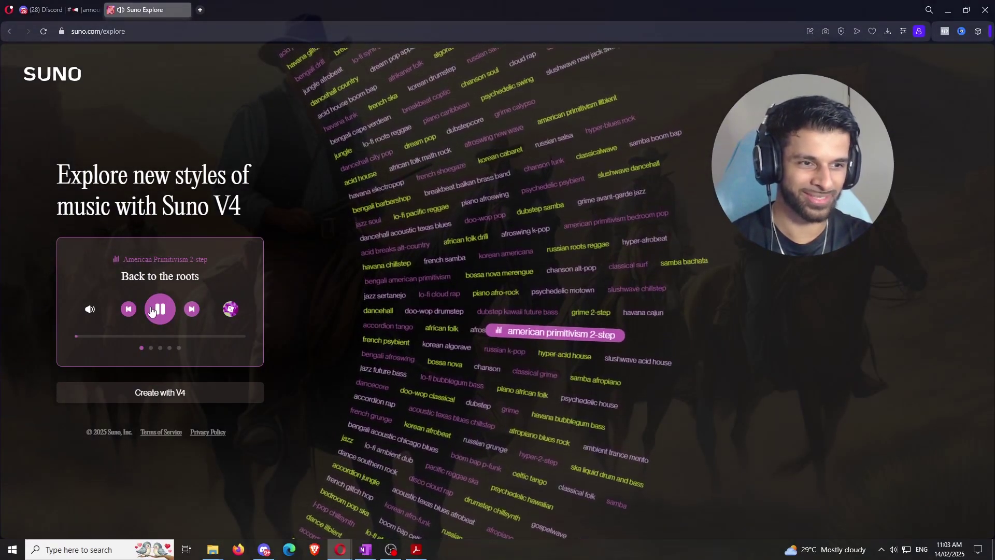
left_click(153, 311)
left_click(155, 305)
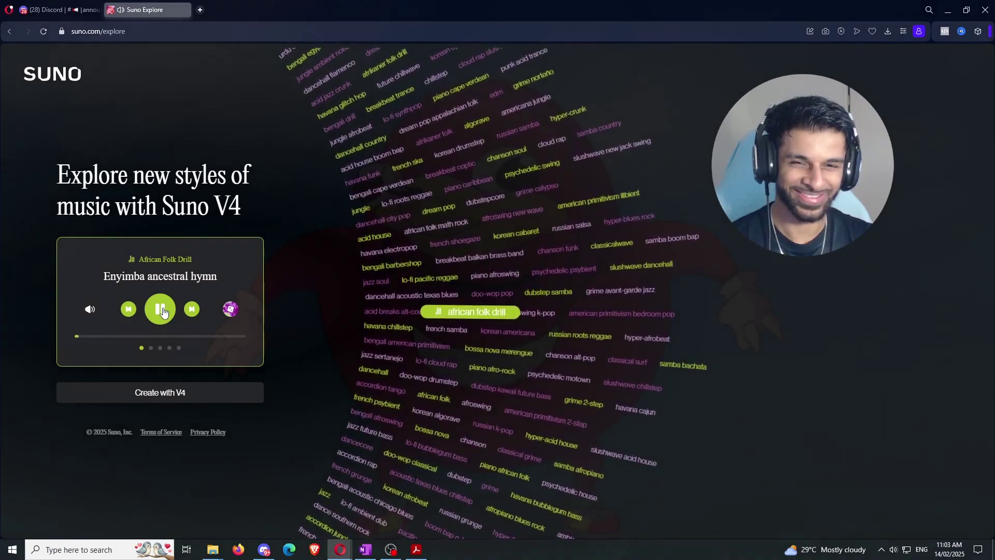
left_click(163, 310)
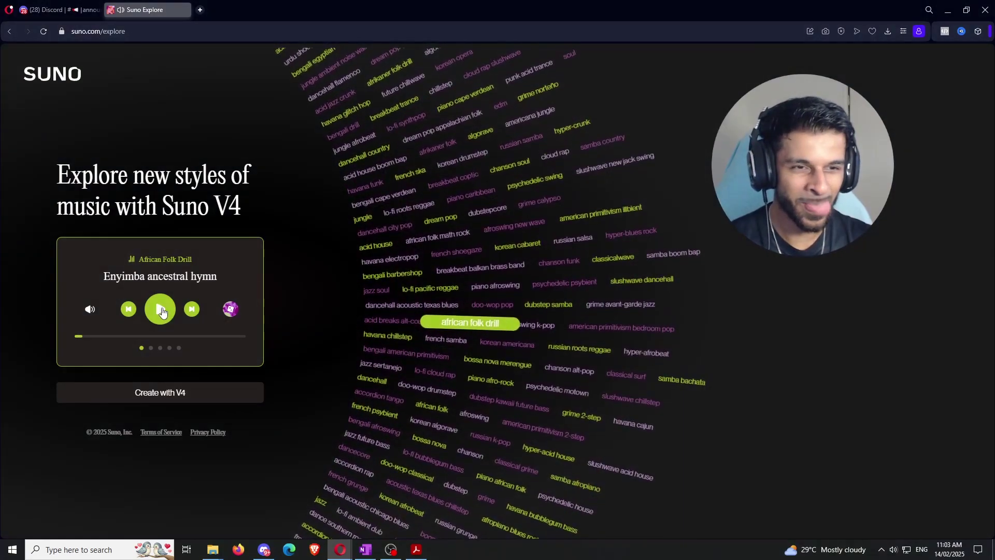
scroll(437, 257, "up", 5)
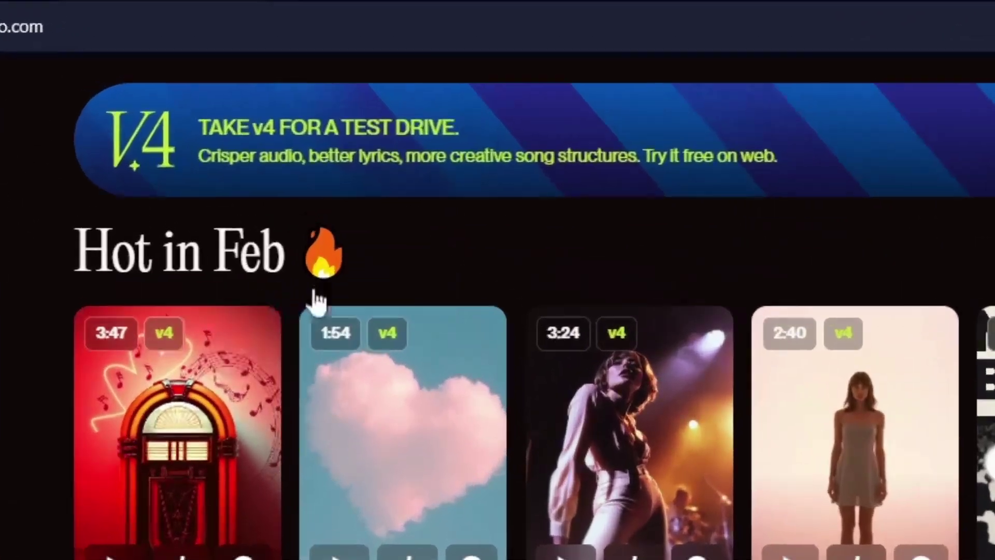
Step: Play Happy Valentines Day, Tunnel of Love and Forgiveness from the Hot in Feb row
scroll(214, 236, "down", 2)
scroll(213, 237, "down", 1)
scroll(201, 254, "up", 3)
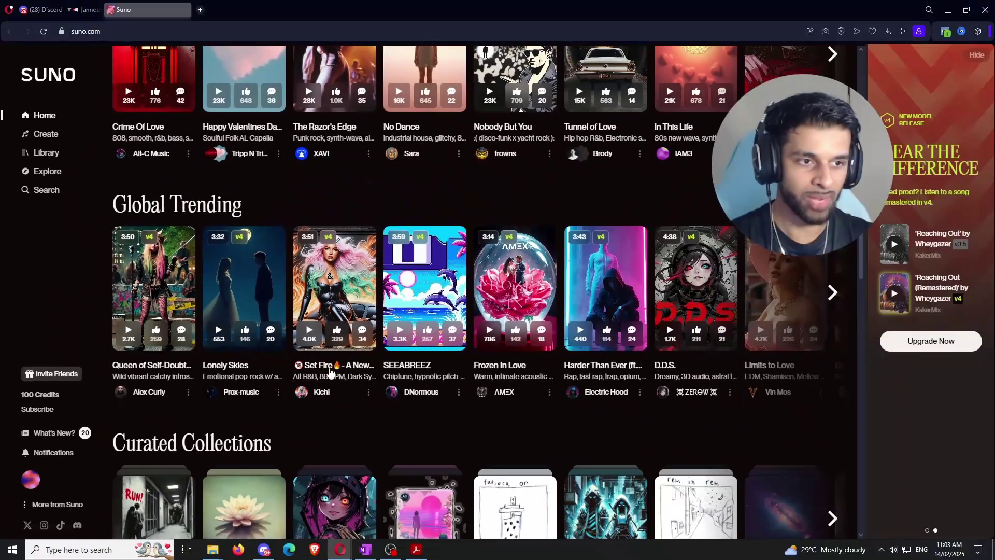
scroll(343, 373, "up", 3)
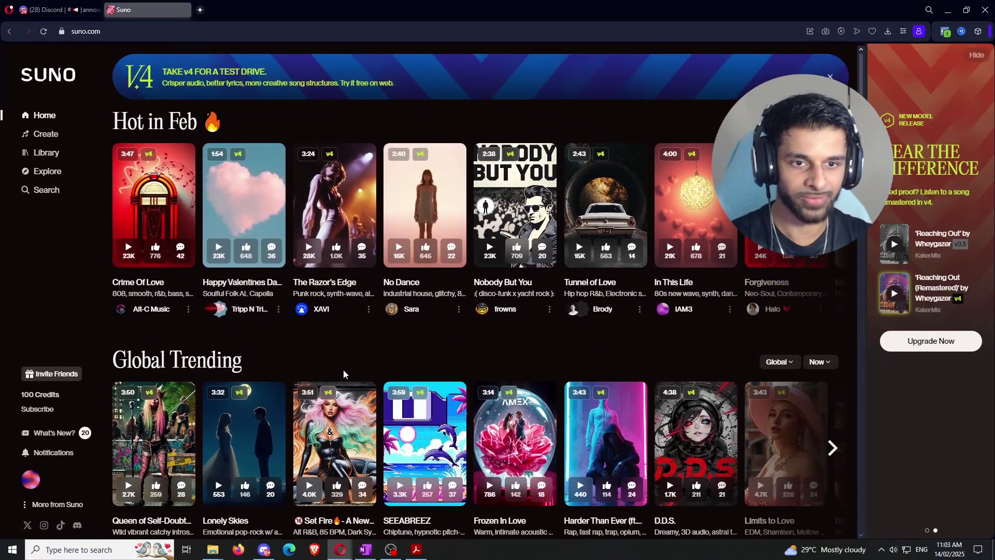
left_click(268, 161)
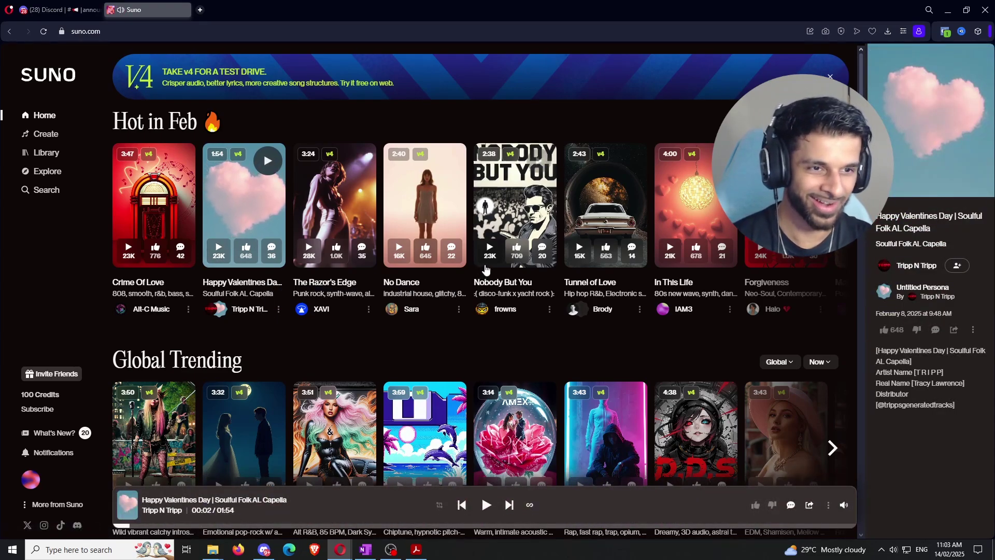
left_click(580, 248)
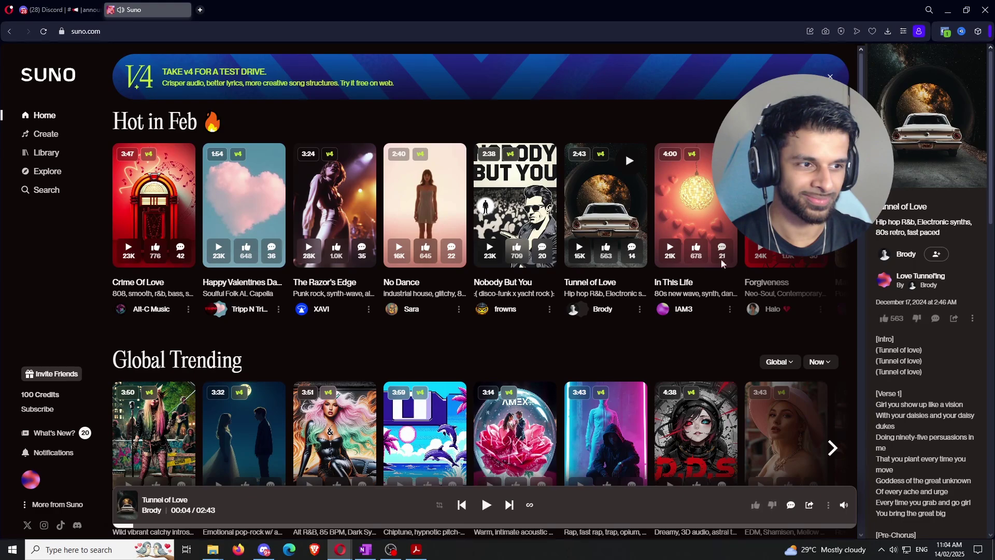
left_click(753, 253)
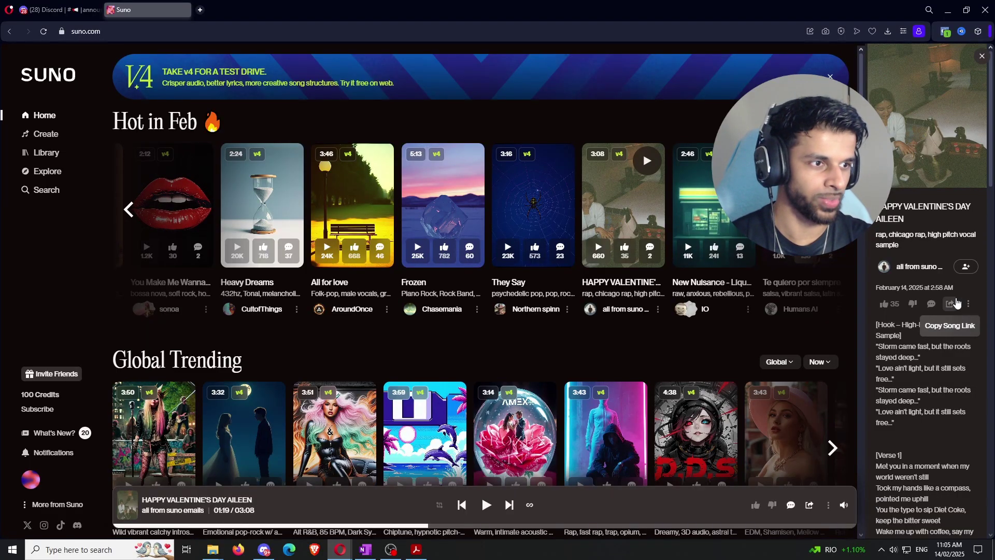
Step: Select all of the rap track's style tags in the side panel, then clear the selection
left_click_drag(899, 245, 891, 238)
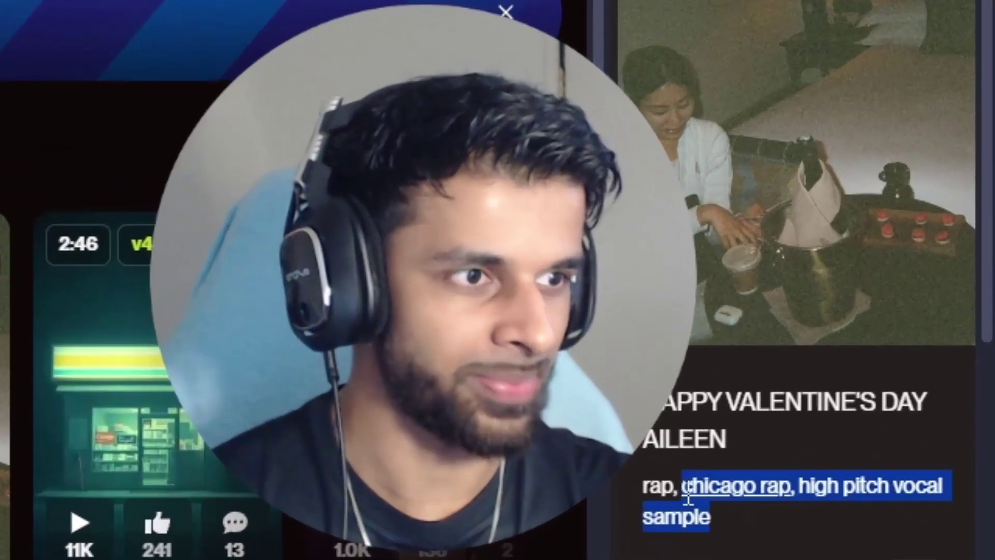
left_click_drag(688, 498, 631, 508)
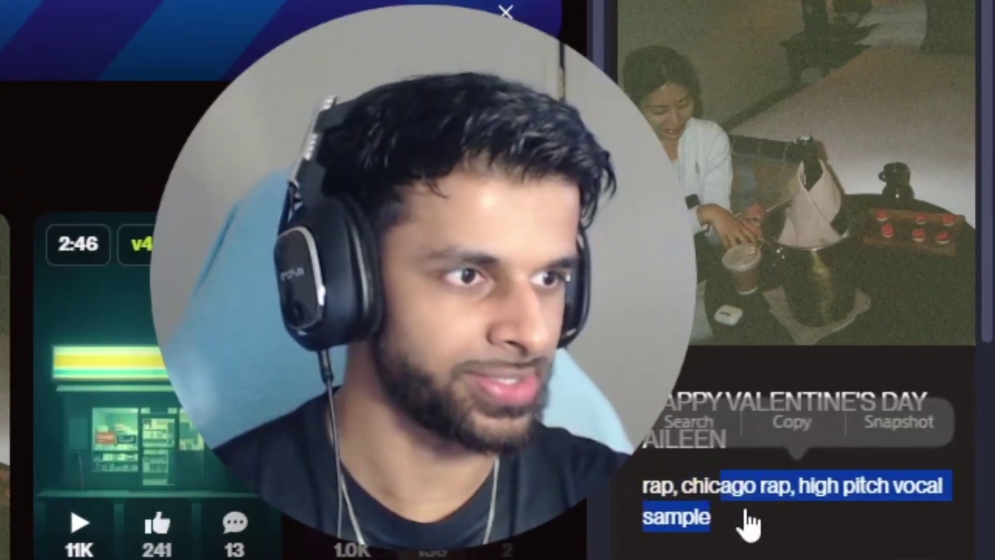
left_click(764, 515)
Step: Play and then pause OH MY SOUL on the creator's profile
scroll(798, 280, "down", 15)
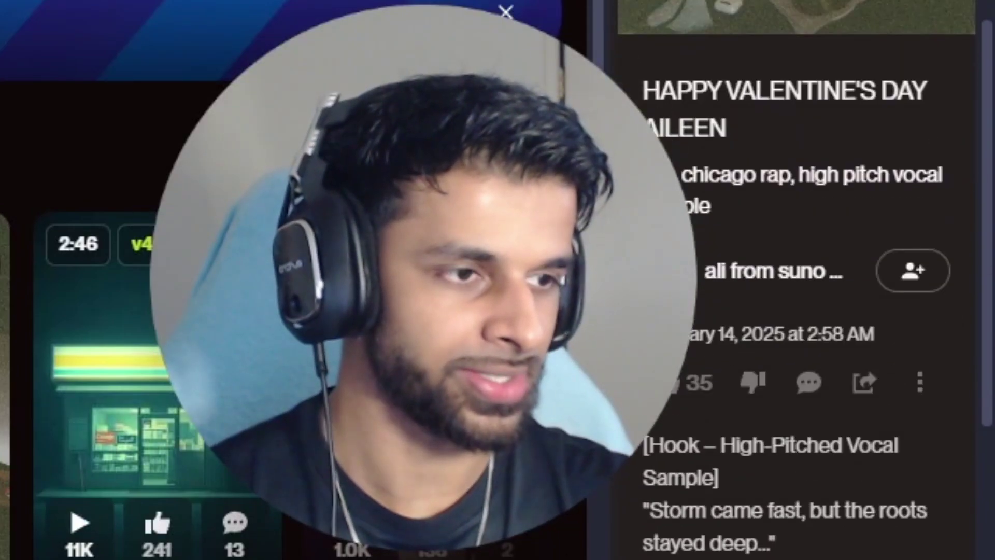
scroll(798, 280, "up", 15)
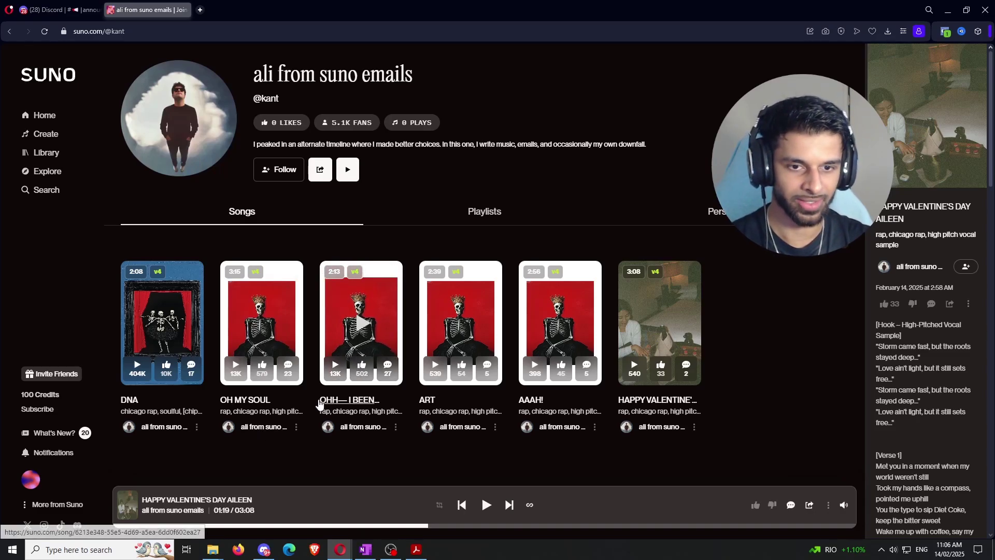
left_click(285, 278)
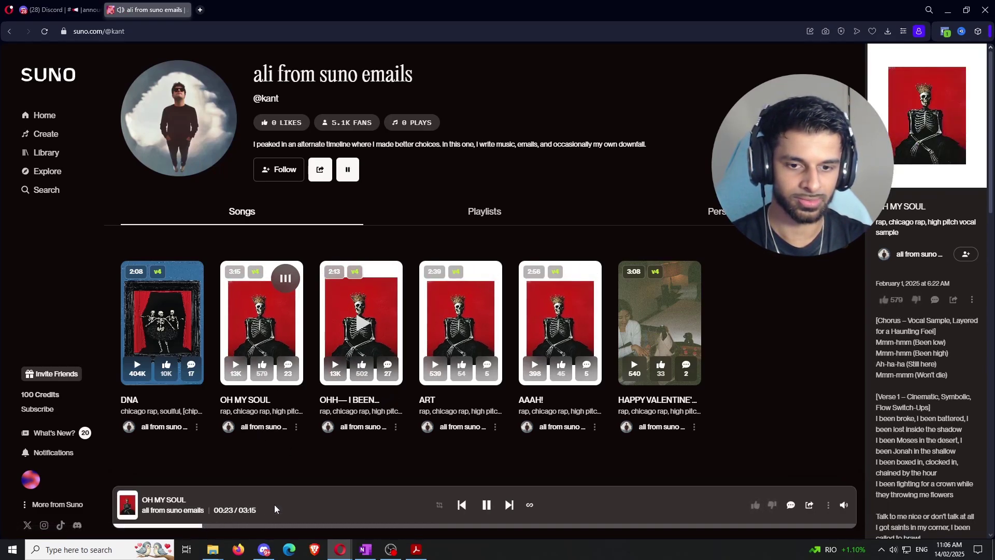
left_click(238, 370)
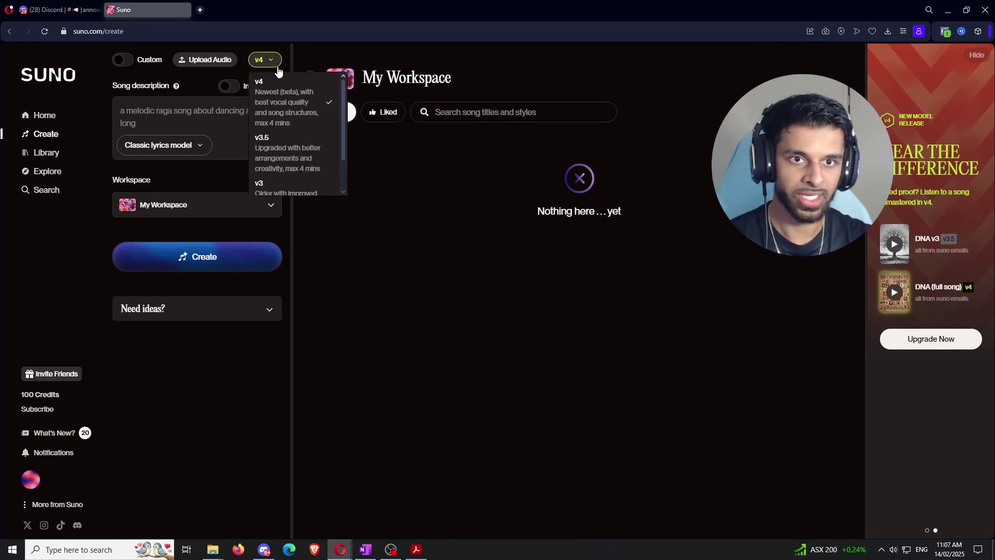
Step: Close the model list and switch to Custom mode, dismissing its welcome notices
scroll(289, 122, "down", 2)
scroll(295, 159, "up", 2)
left_click(195, 112)
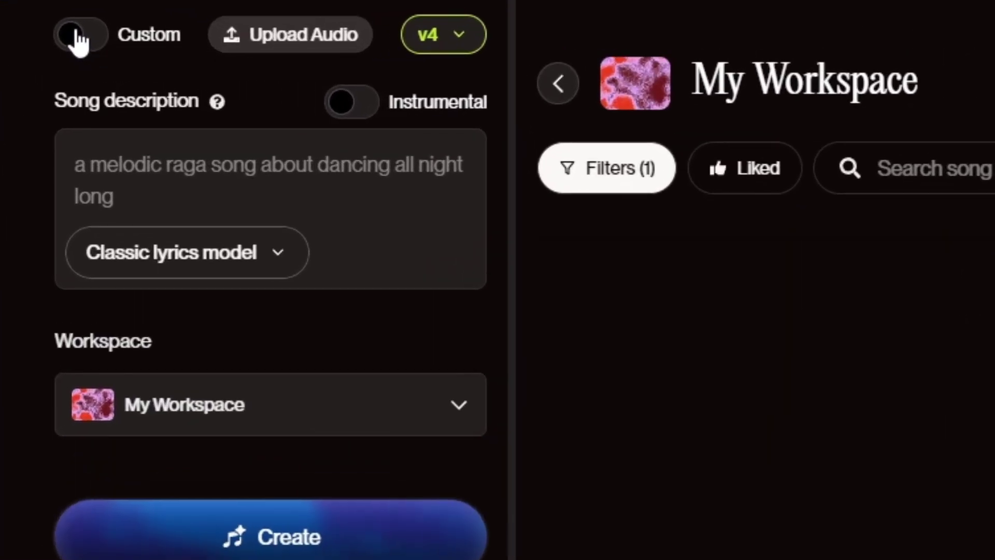
left_click(82, 35)
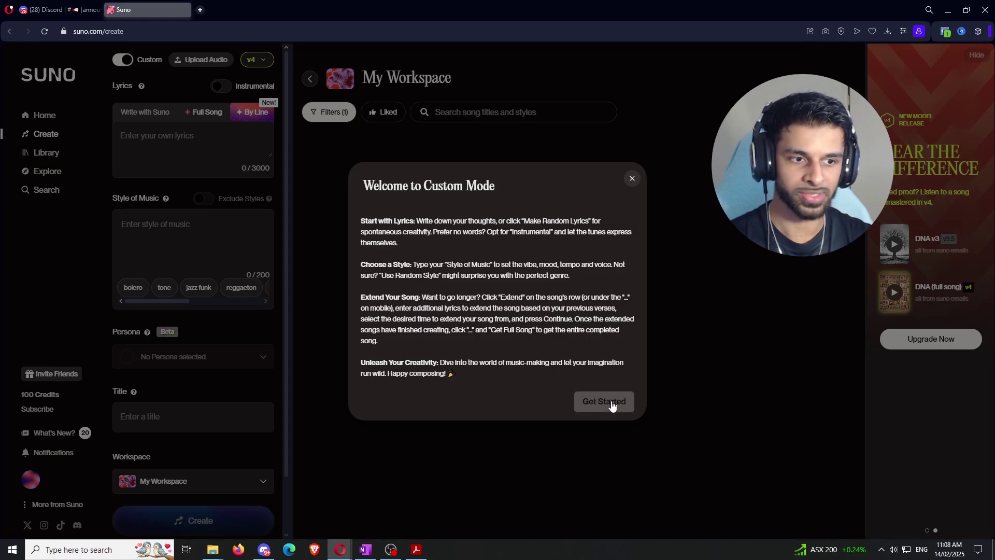
left_click(612, 407)
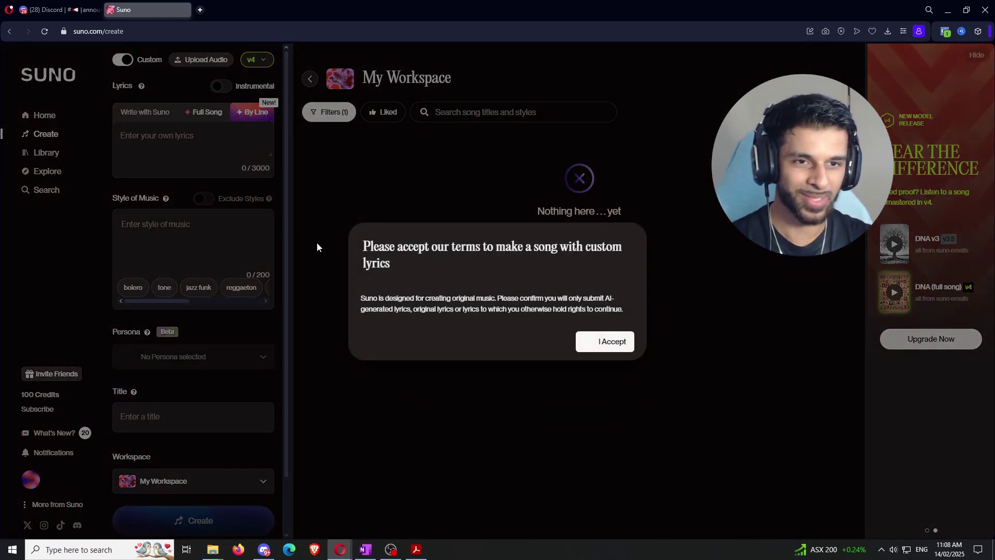
left_click(317, 246)
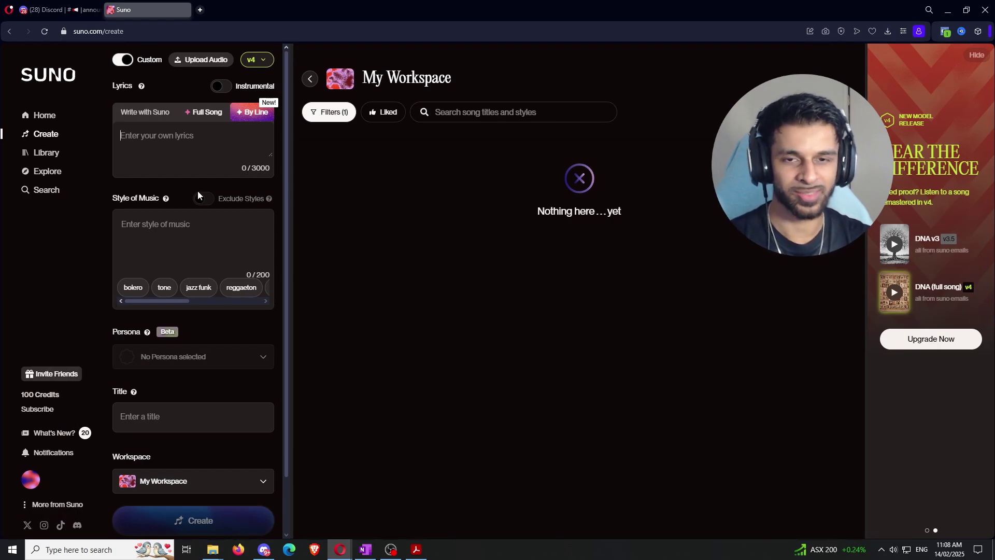
Step: Dismiss the Persona subscription prompt, return to simple description mode and enable Instrumental
scroll(207, 213, "down", 2)
scroll(226, 218, "up", 2)
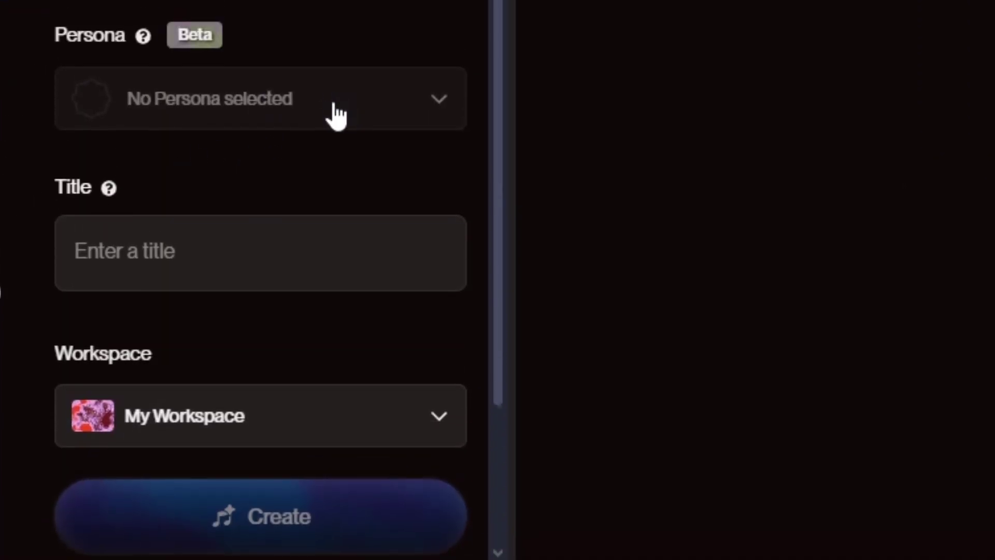
left_click(333, 49)
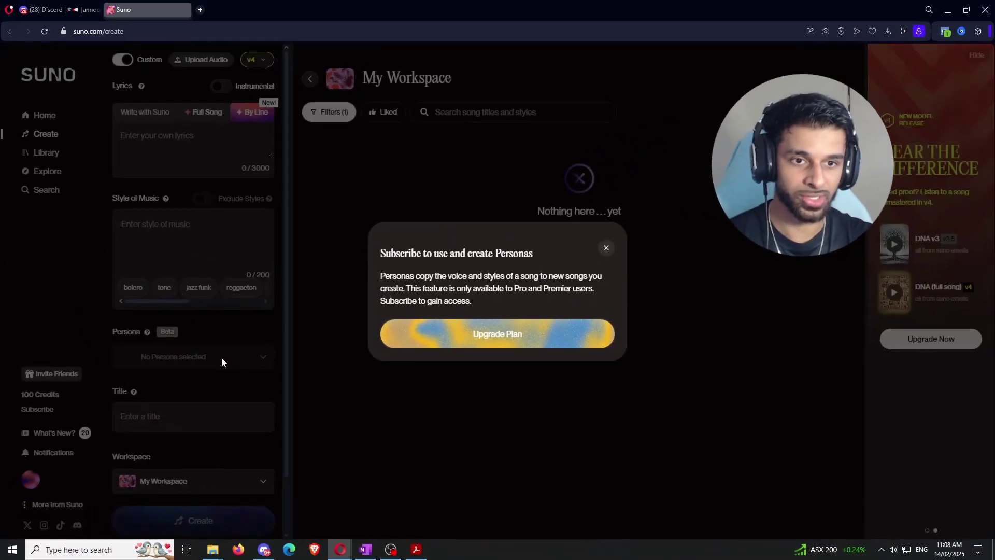
left_click(607, 247)
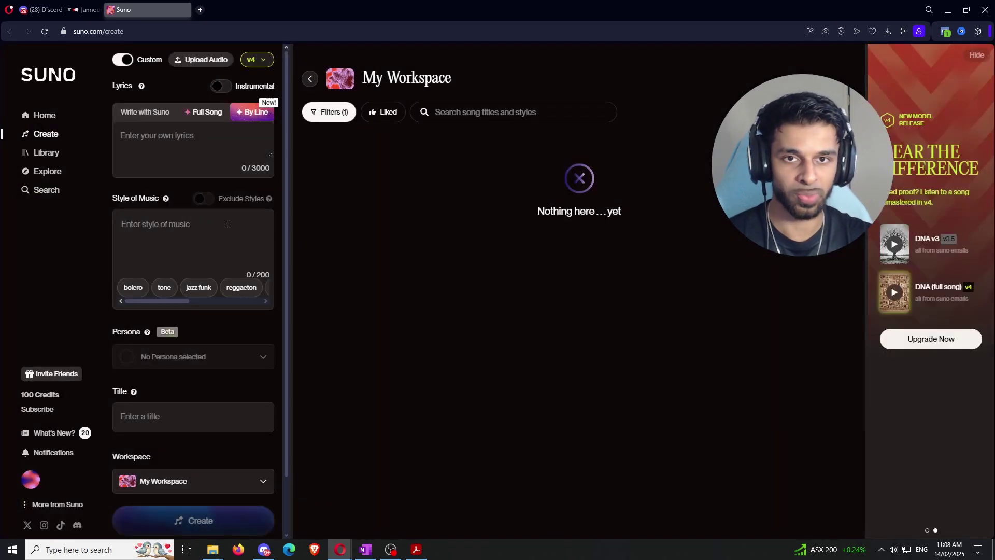
left_click(125, 61)
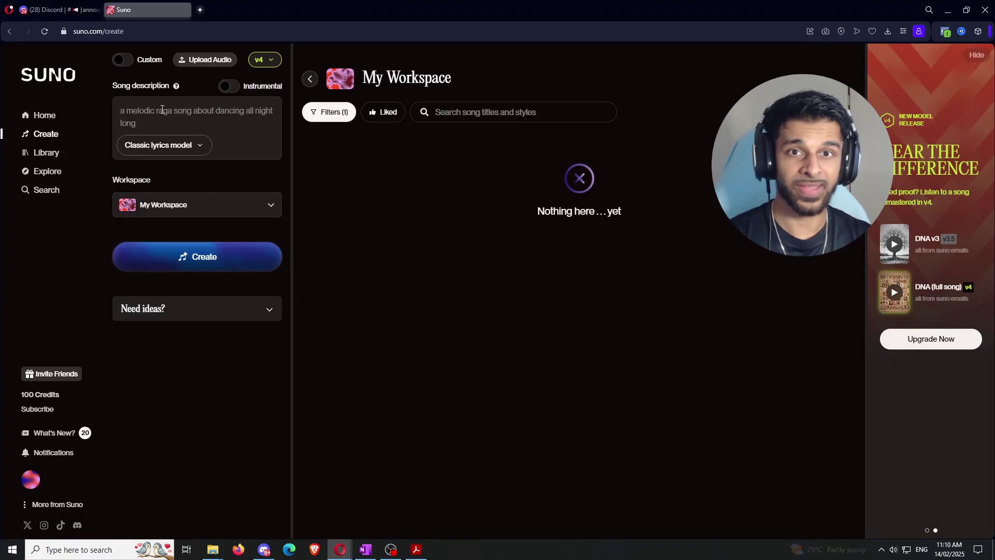
left_click(228, 87)
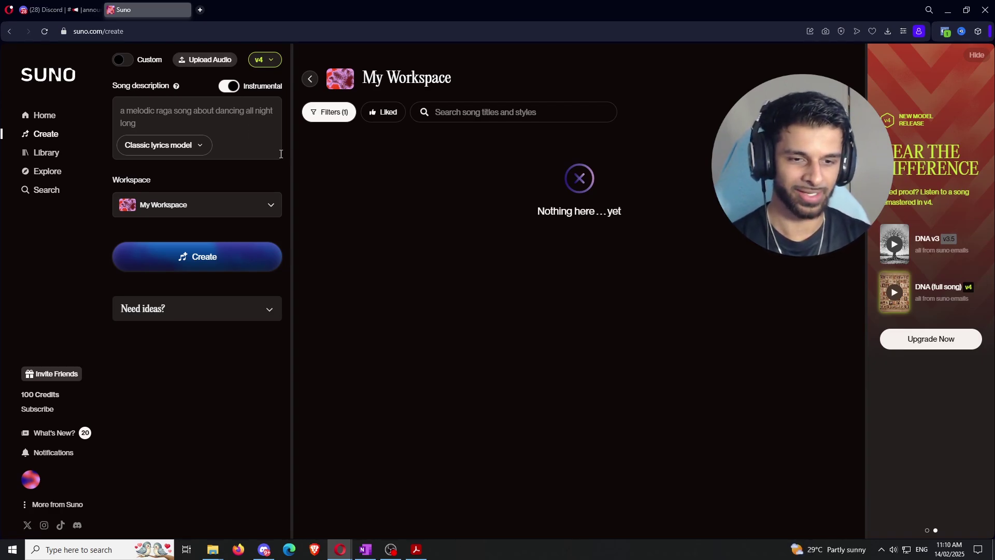
Step: In the Suno AI Cheat Sheet PDF, copy the Melancholic Atmosphere mood tag
key("alt+Tab")
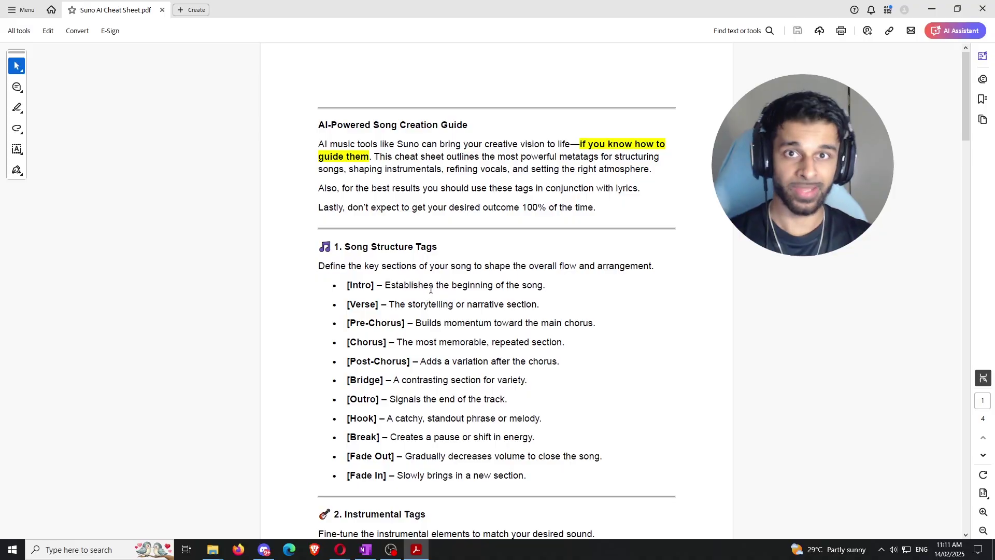
scroll(431, 289, "down", 5)
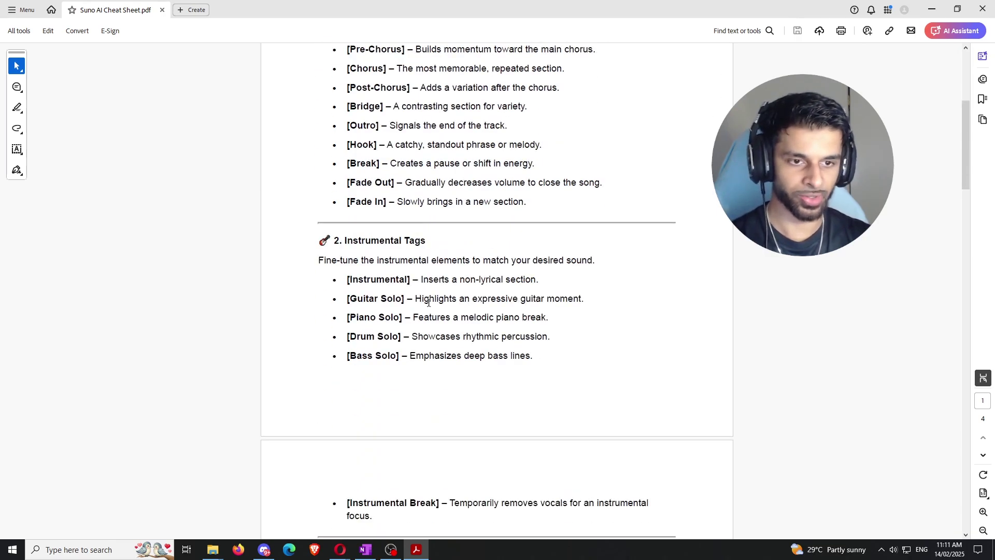
scroll(429, 303, "down", 9)
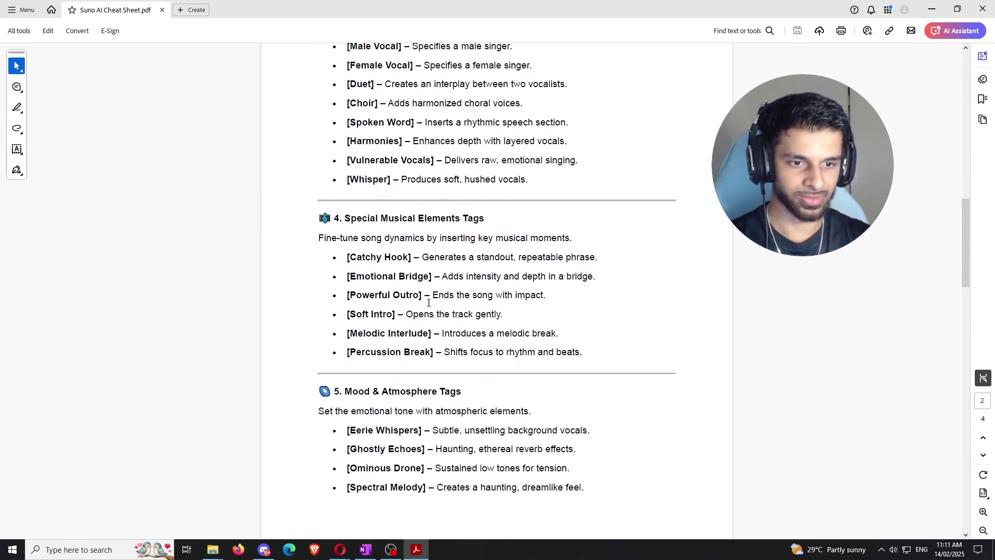
scroll(428, 302, "down", 5)
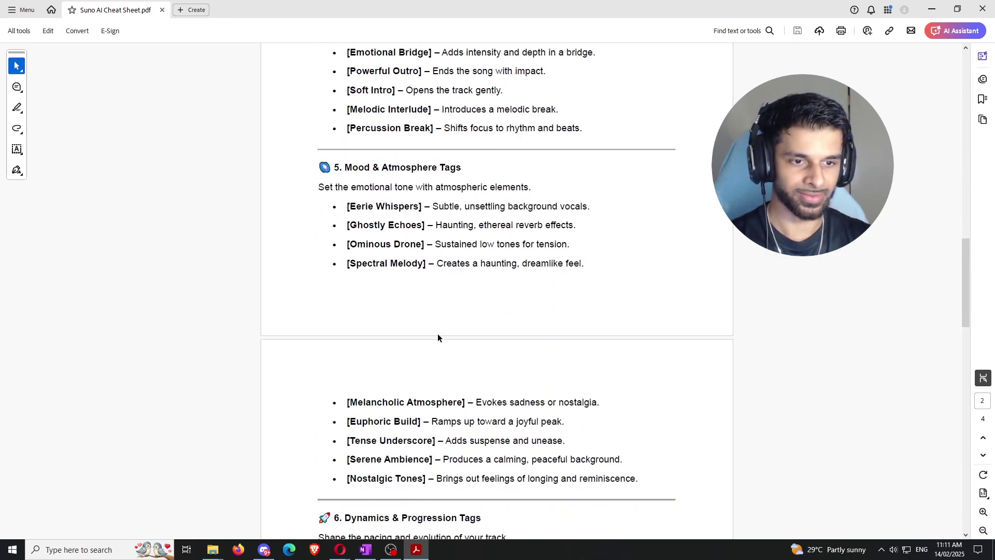
left_click_drag(463, 403, 358, 403)
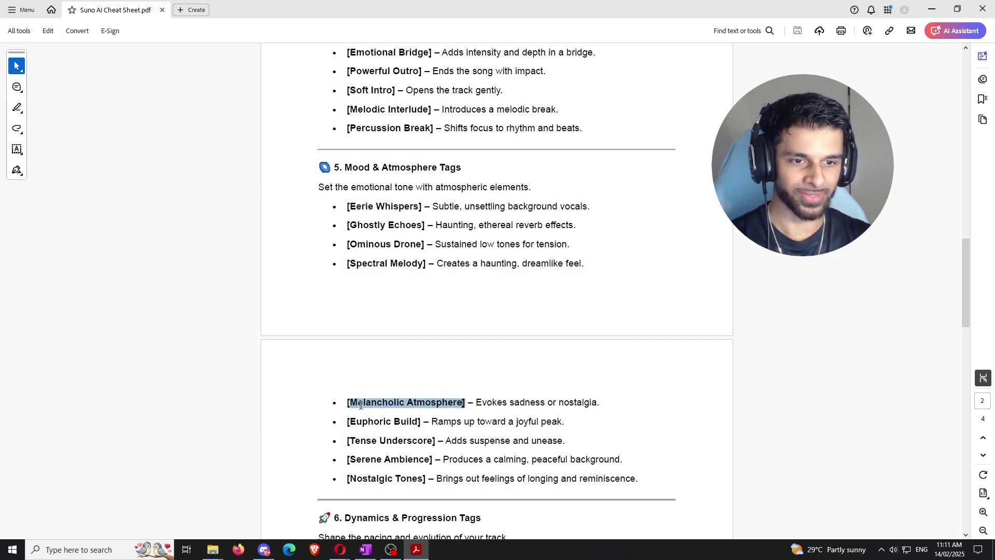
scroll(441, 315, "up", 10)
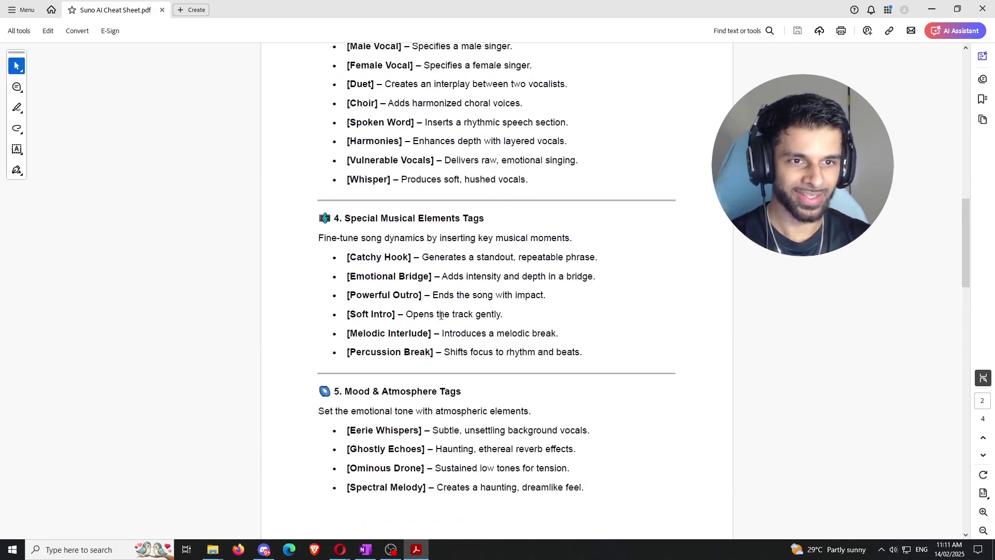
scroll(441, 315, "up", 11)
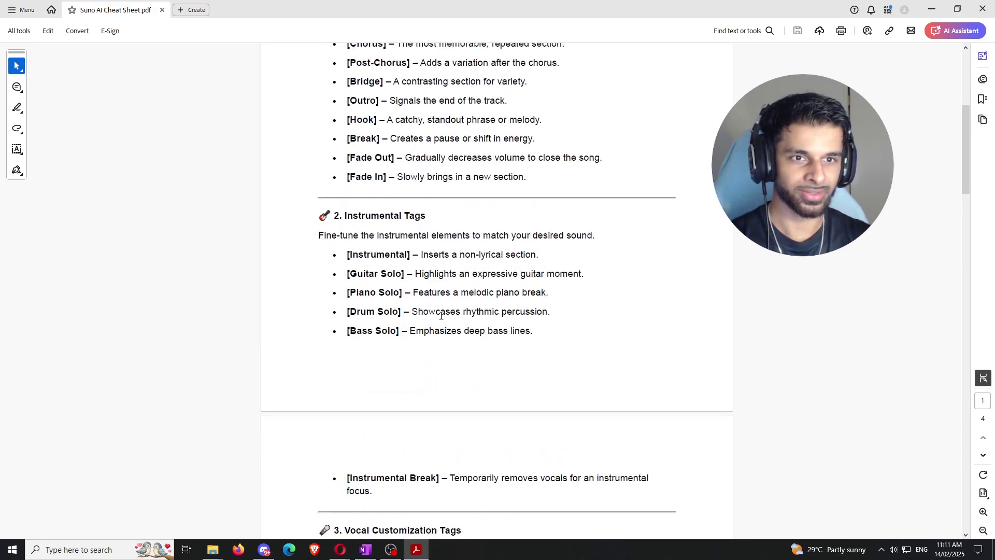
scroll(441, 311, "down", 4)
scroll(441, 311, "down", 7)
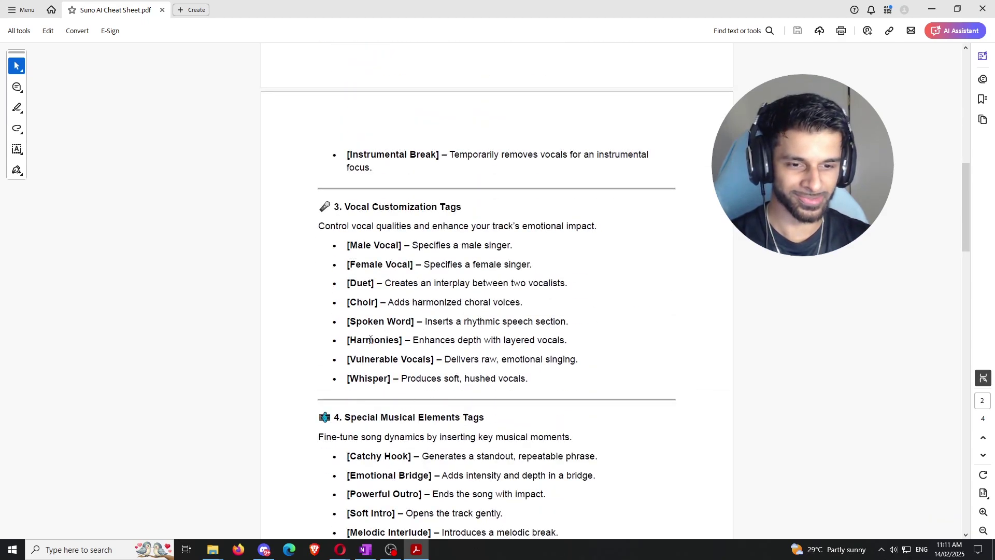
Step: Enter the description 'a Melancholic Atmosphere and vulnerable vocals for losing your friends' using the pasted tag
left_click(375, 513)
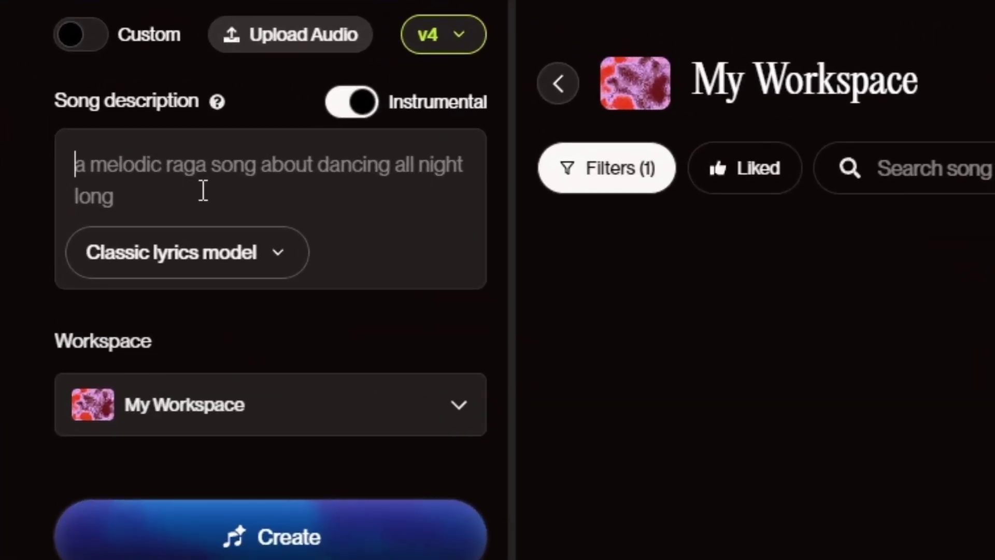
type("a")
type("Melancholic Atmosphere]")
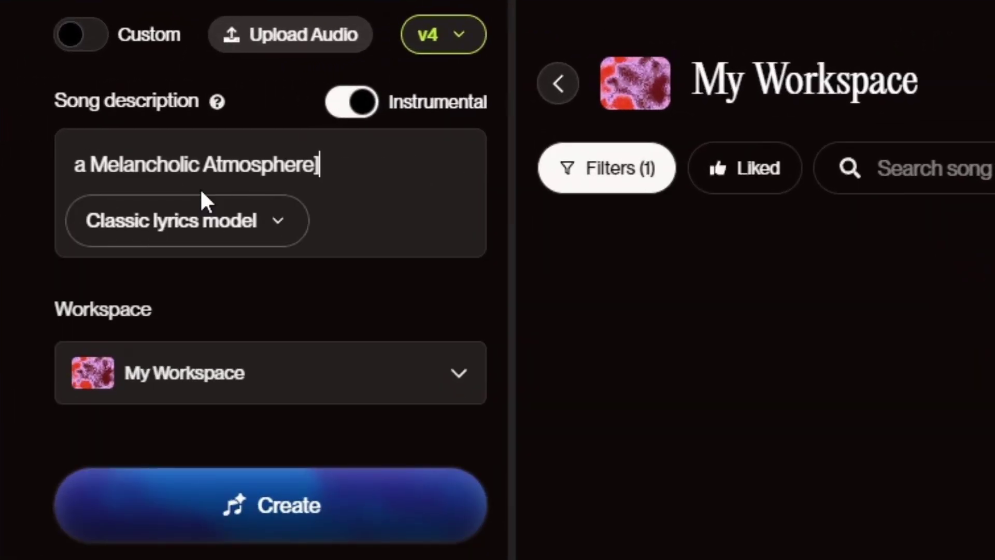
key("BackSpace")
type("and ")
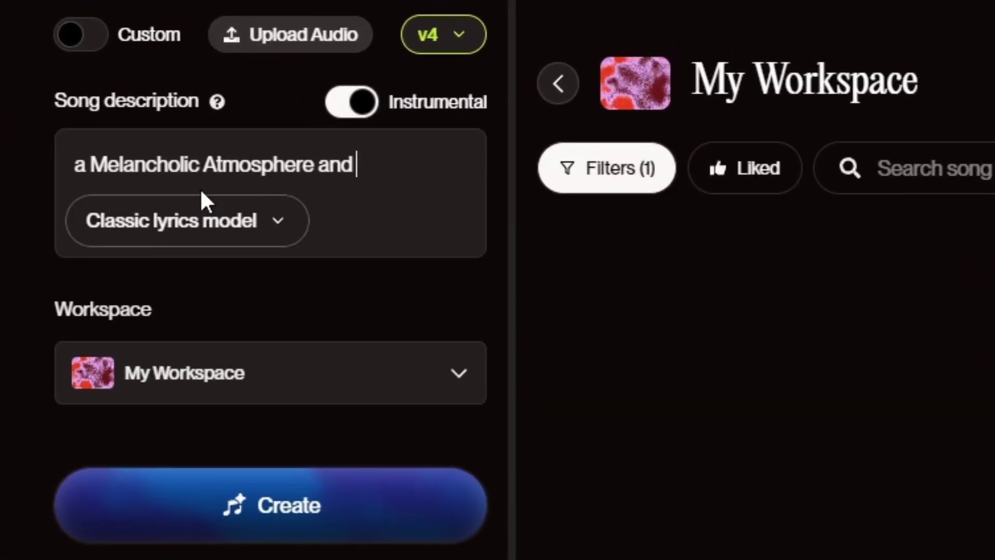
type("vulnerable vo")
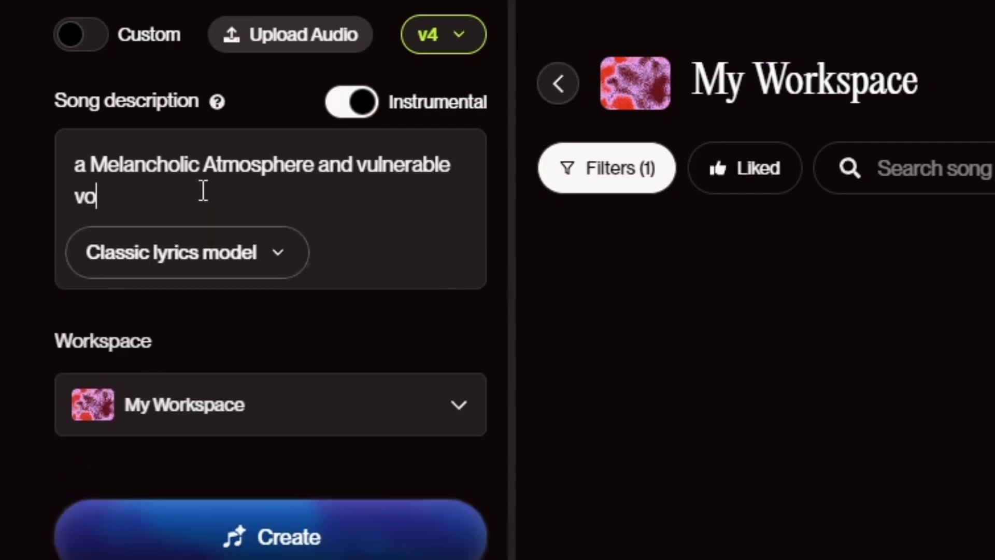
type("cals for")
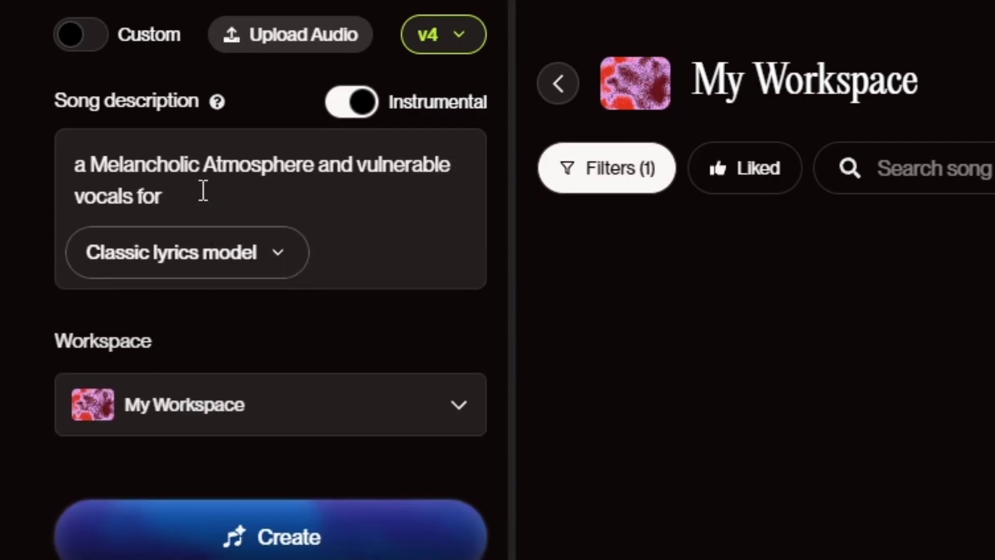
type(" losing your friends")
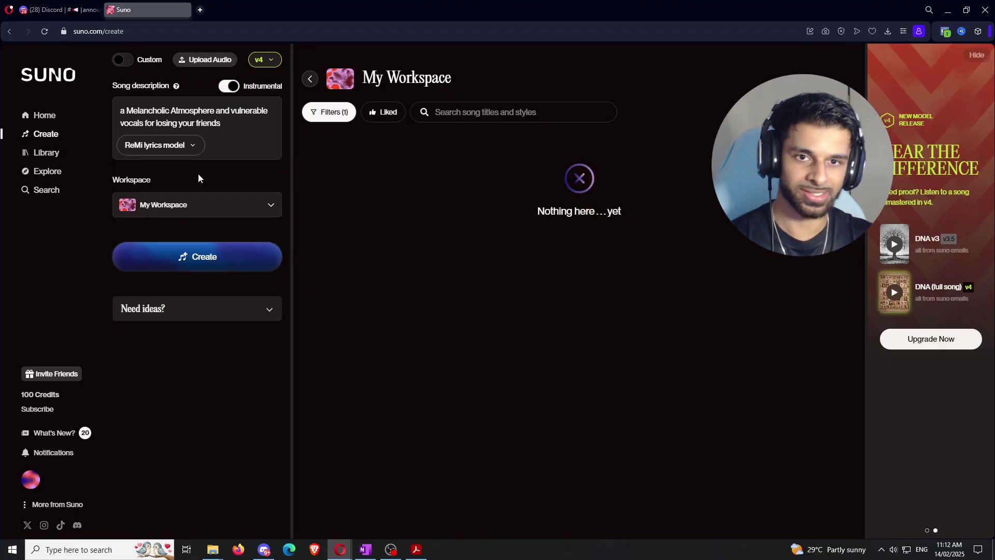
Step: Generate songs from the description, then switch Instrumental off for vocal versions
left_click(240, 129)
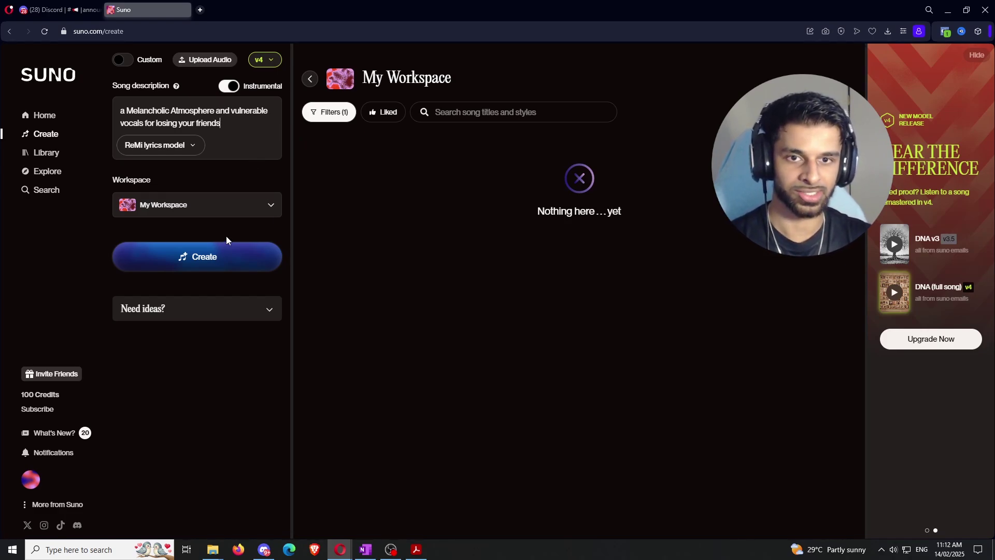
left_click(235, 253)
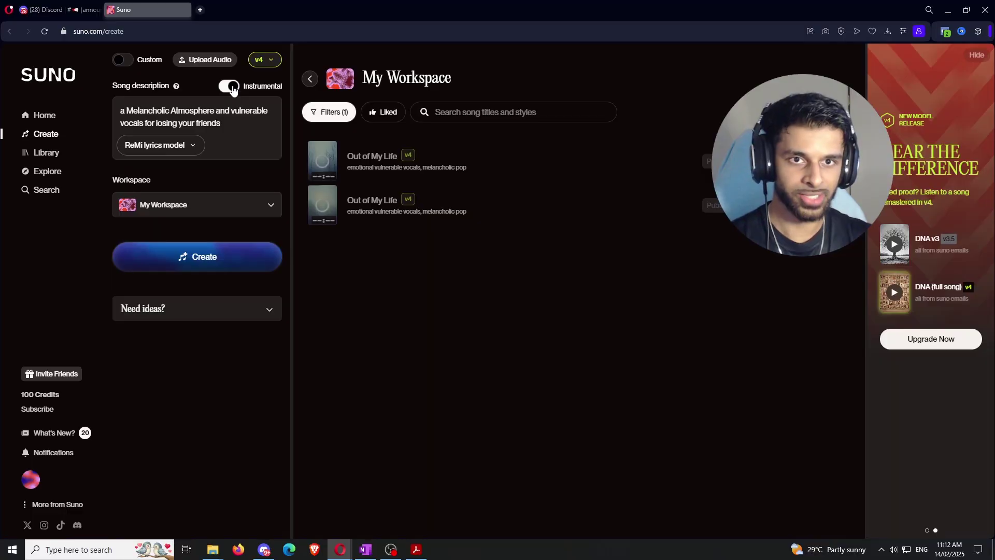
left_click(232, 87)
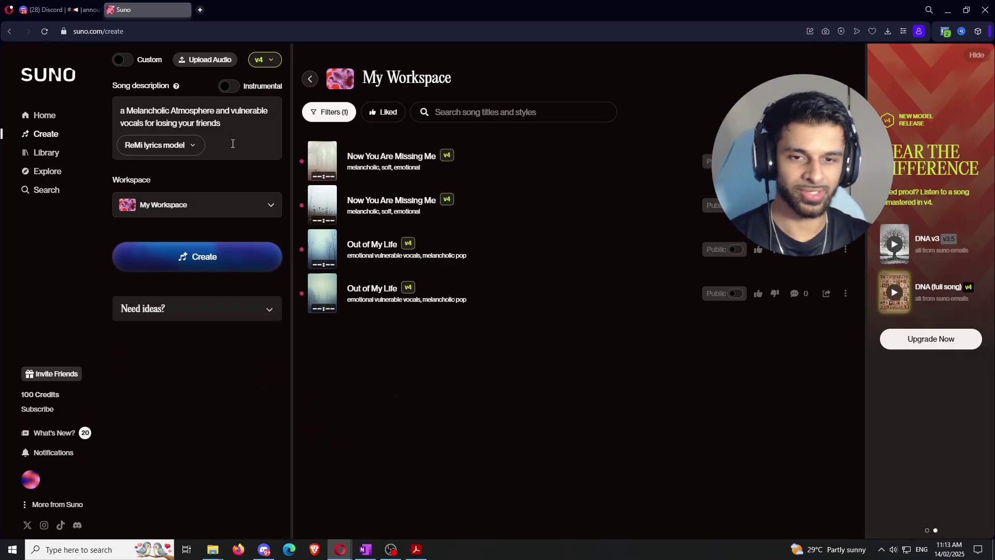
left_click(261, 303)
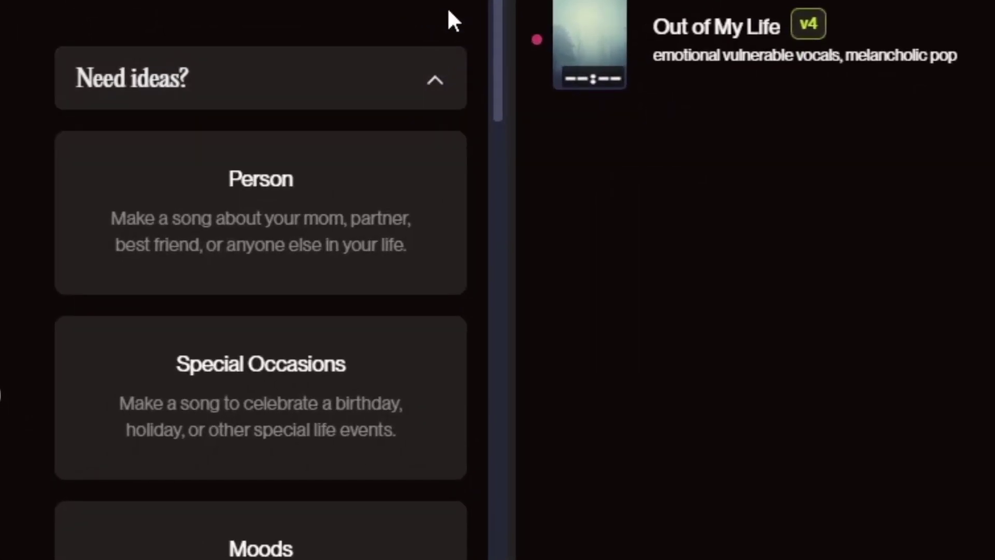
scroll(274, 285, "down", 5)
scroll(438, 31, "up", 5)
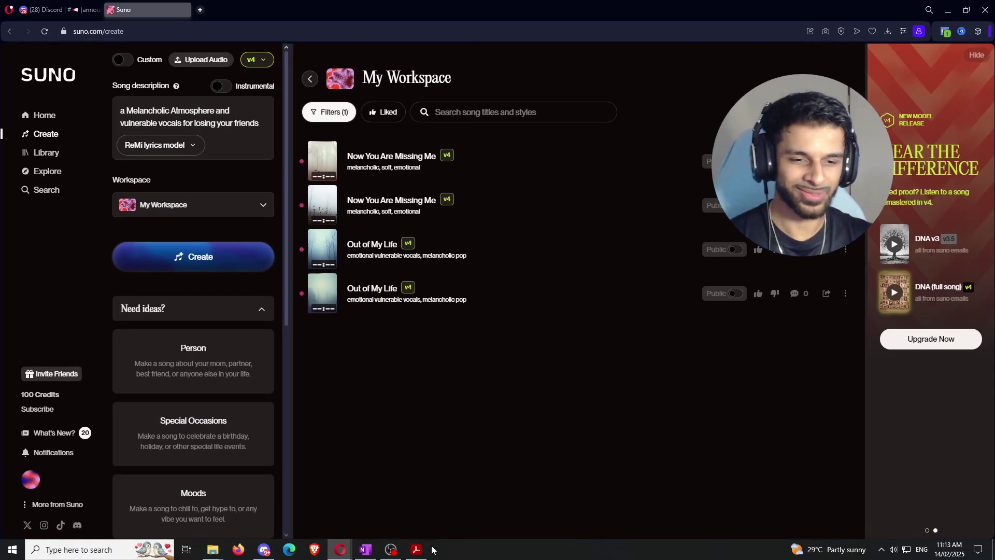
left_click(423, 550)
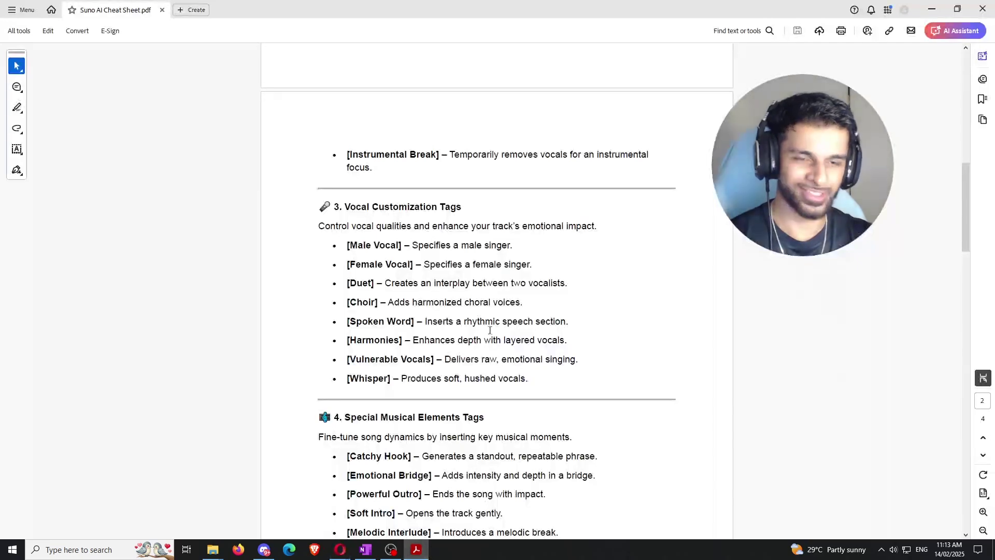
scroll(496, 271, "up", 10)
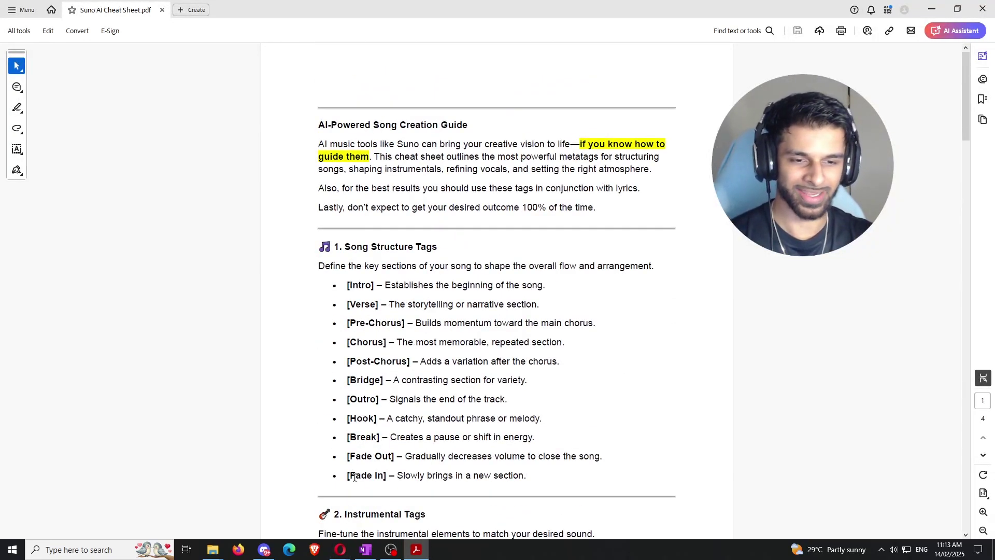
left_click(403, 498)
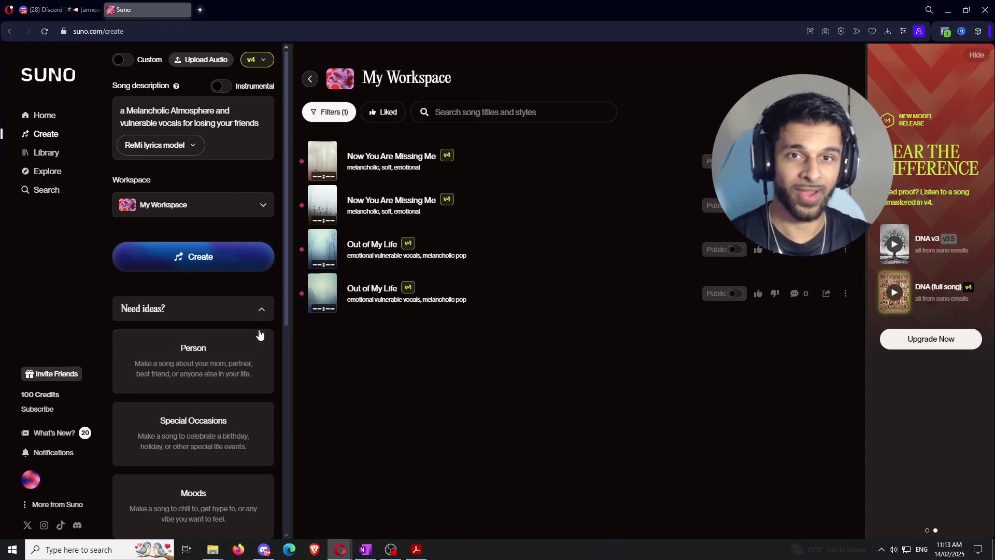
Step: Enable Custom mode and dismiss the Custom Mode welcome notes
left_click(121, 61)
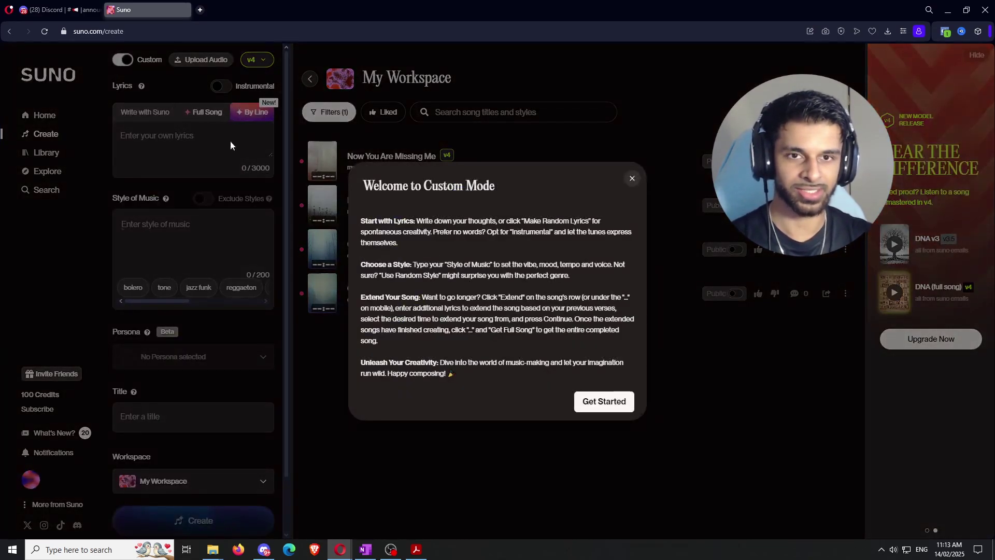
left_click(603, 402)
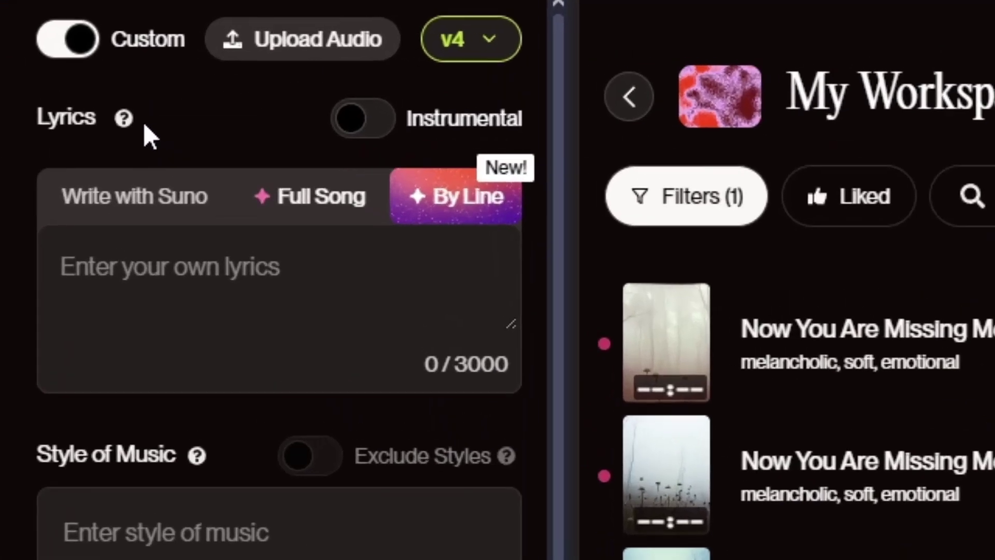
mouse_move(143, 88)
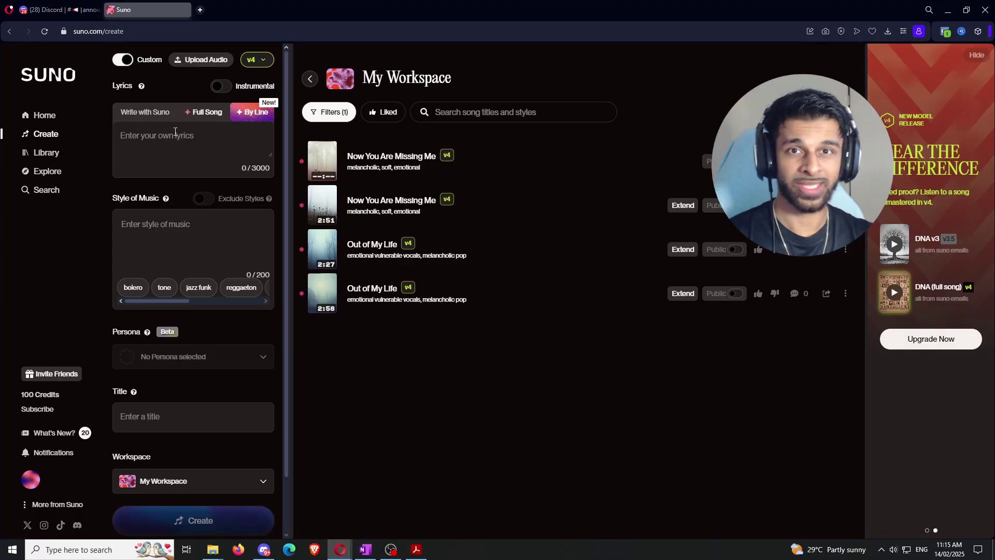
mouse_move(140, 92)
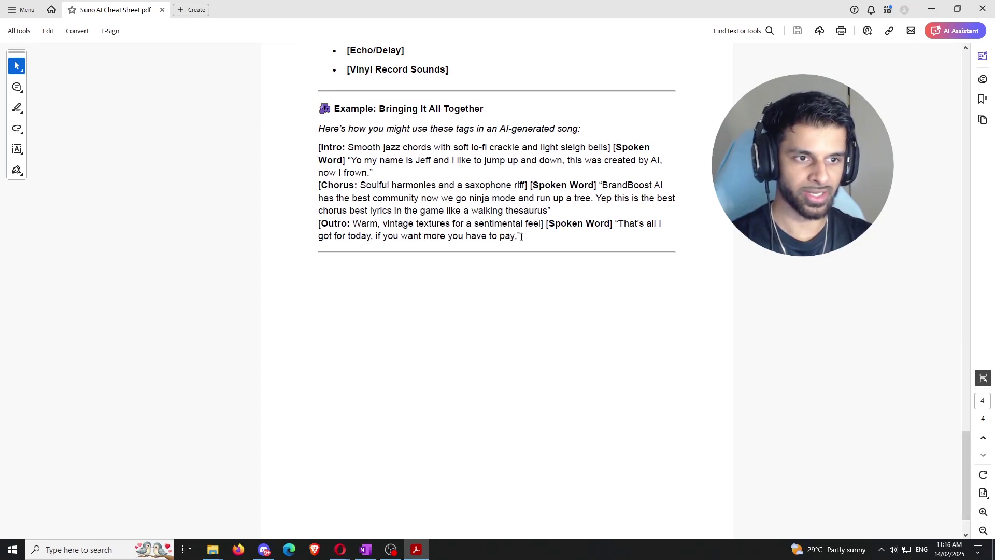
Step: Copy the cheat sheet's example song text from the PDF and paste it into Suno's Lyrics box
left_click_drag(523, 237, 309, 146)
key("ctrl+c")
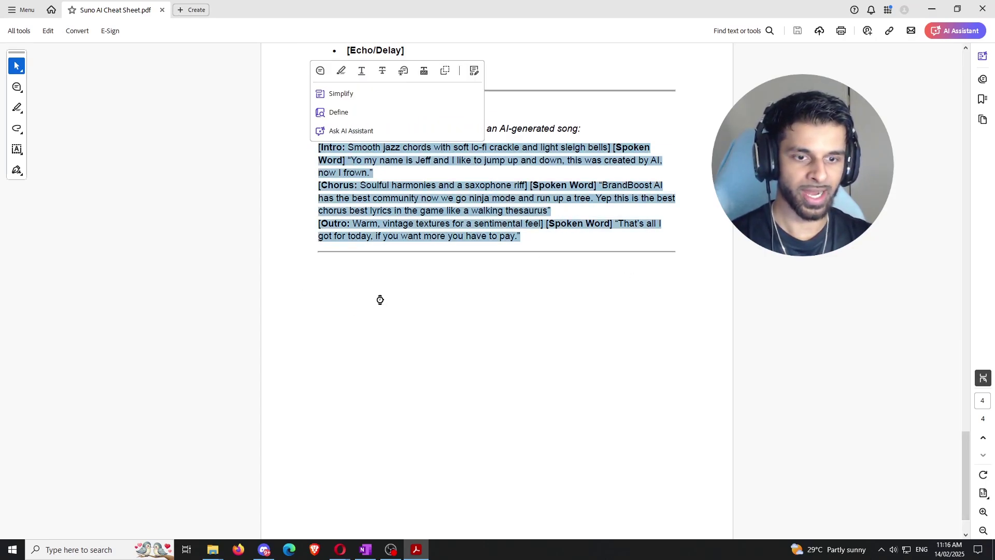
mouse_move(340, 555)
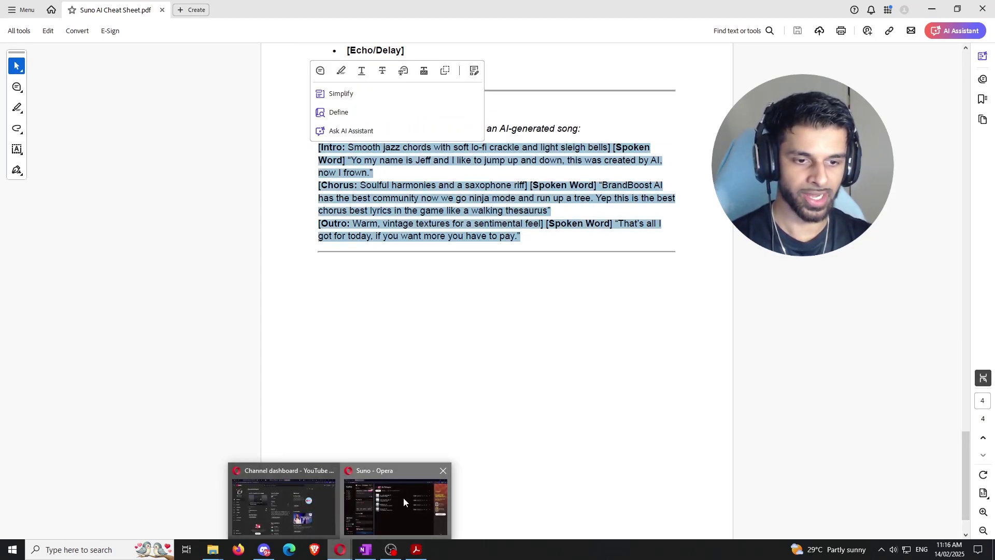
left_click(396, 500)
left_click(180, 185)
key("ctrl+v")
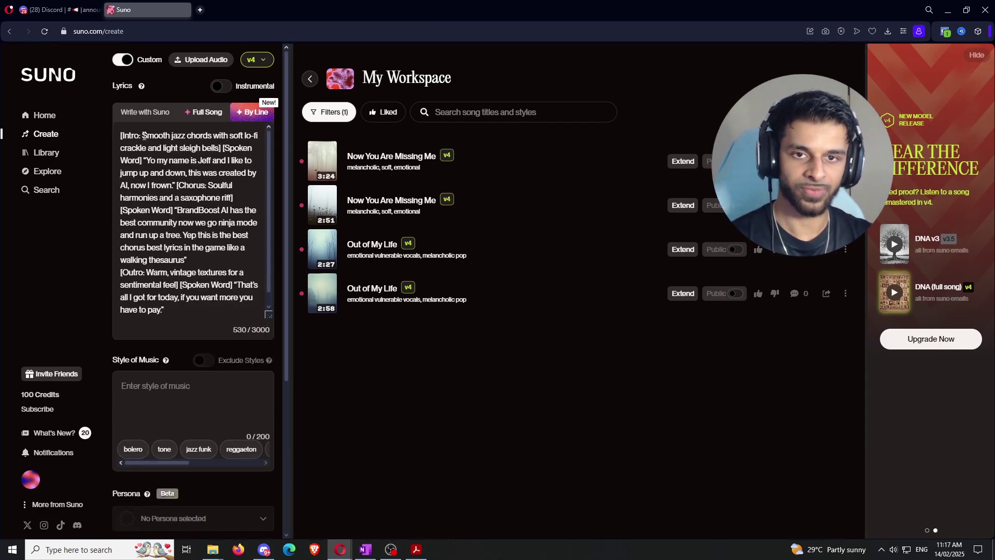
Step: Look back over the top of the cheat sheet example in Acrobat, then return to Suno
left_click(417, 549)
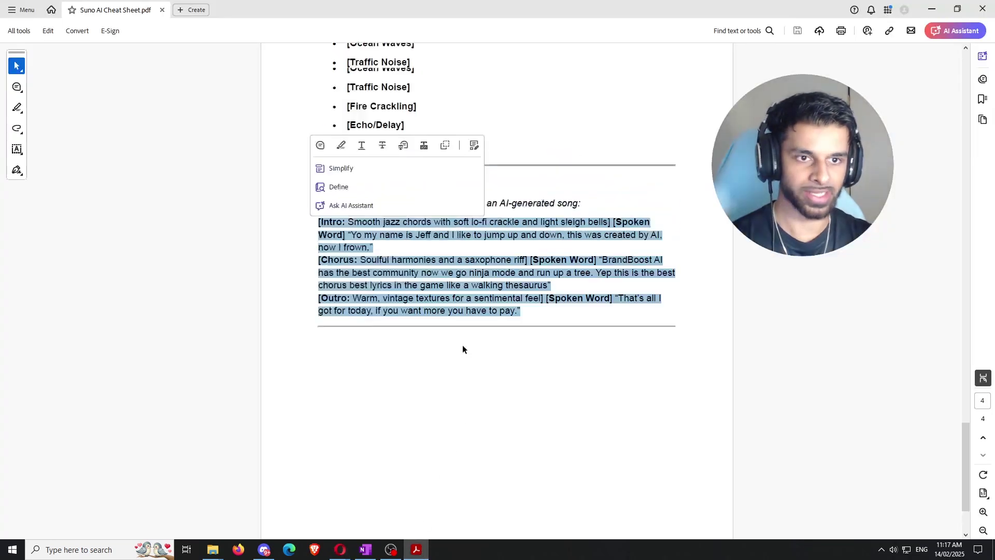
scroll(424, 230, "up", 20)
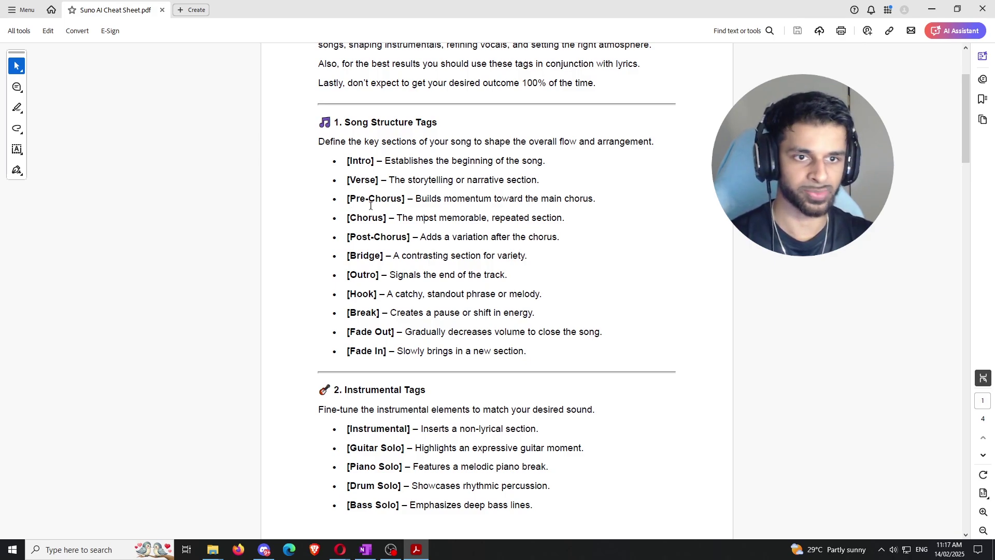
left_click(340, 549)
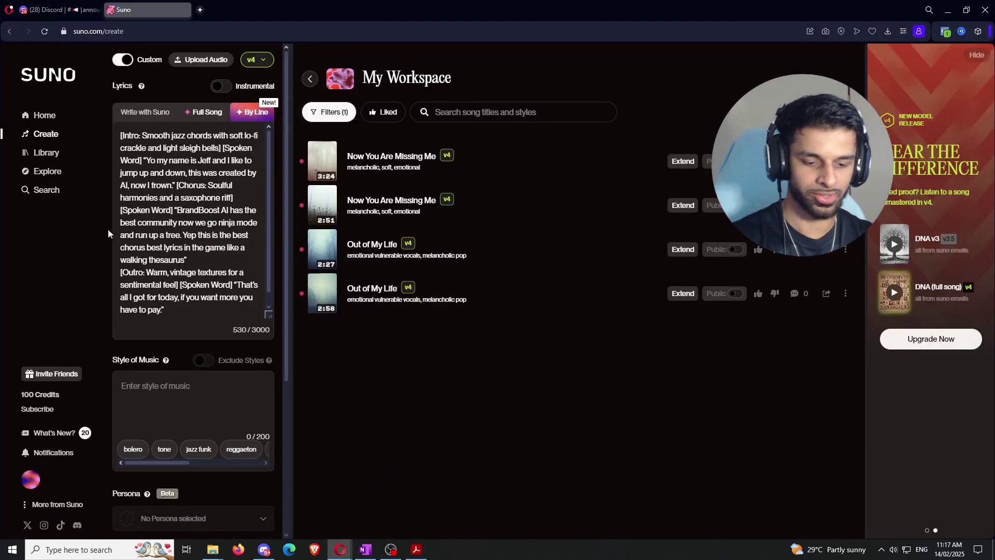
Step: Move [Chorus: and [Outro: onto new paragraphs, bringing the lyrics to 533 characters
key("Return")
key("Return")
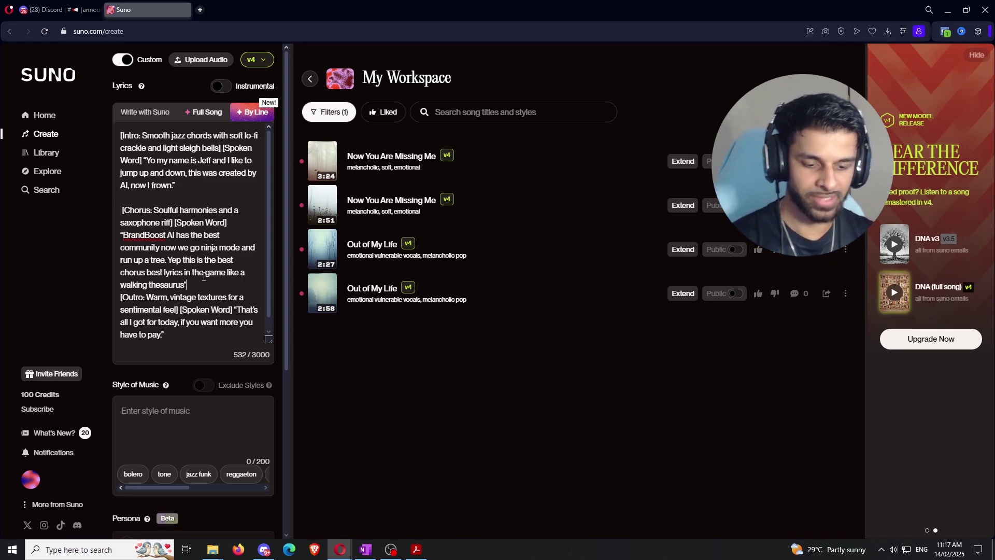
key("Return")
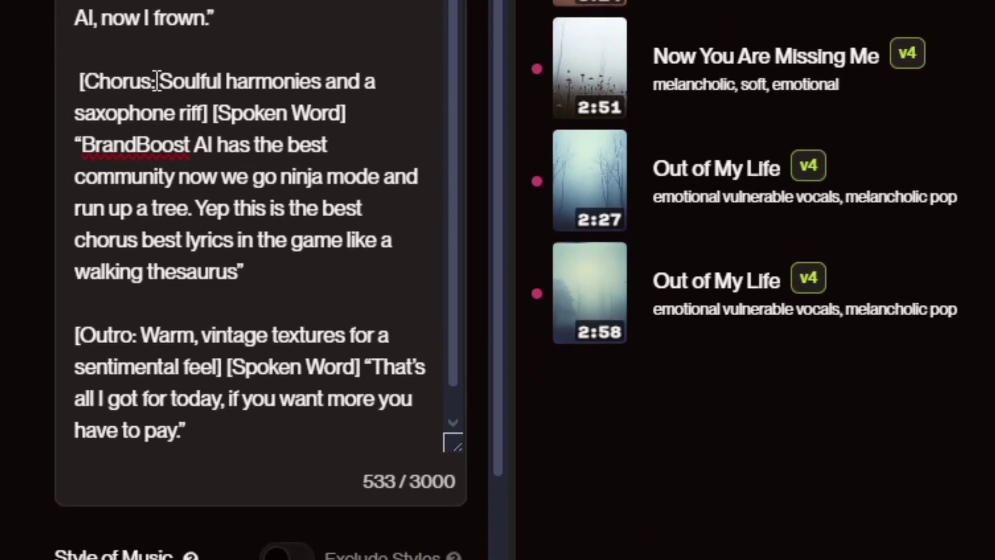
left_click_drag(160, 84, 207, 116)
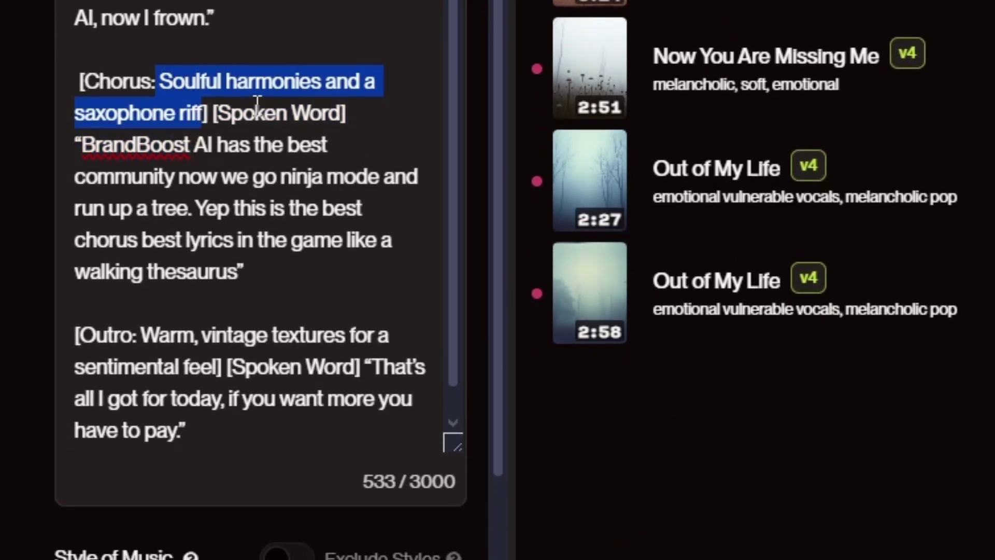
left_click(281, 110)
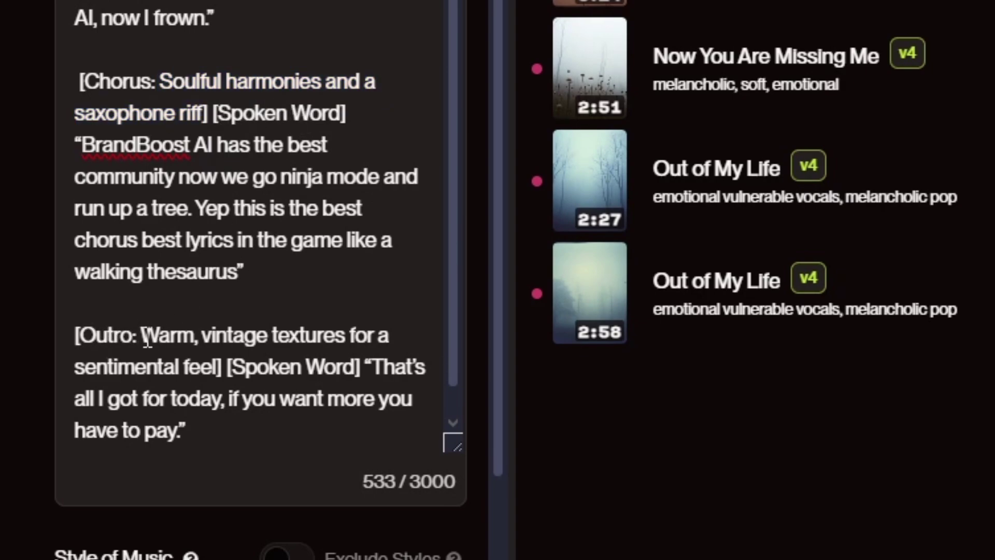
left_click_drag(146, 340, 217, 368)
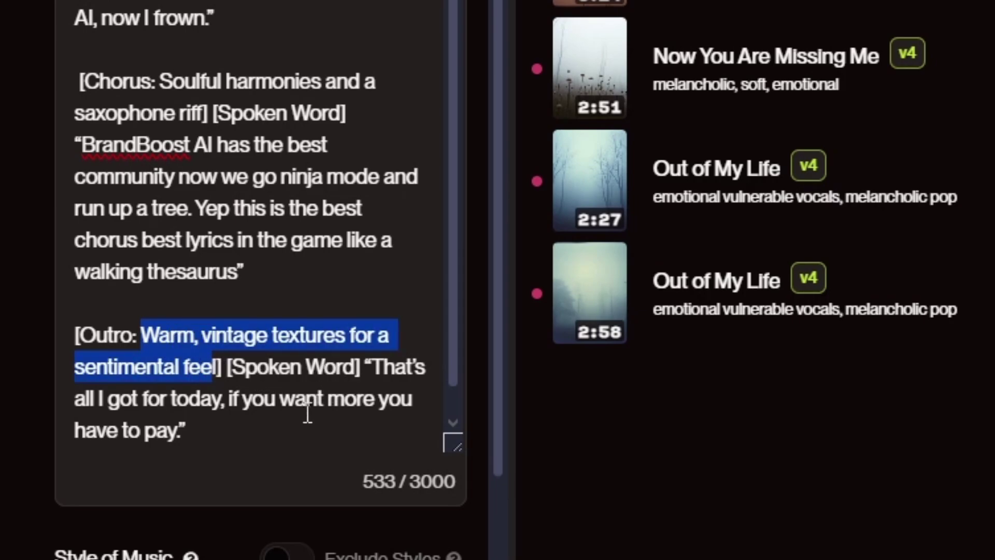
left_click(285, 433)
scroll(399, 426, "down", 1)
scroll(405, 428, "down", 8)
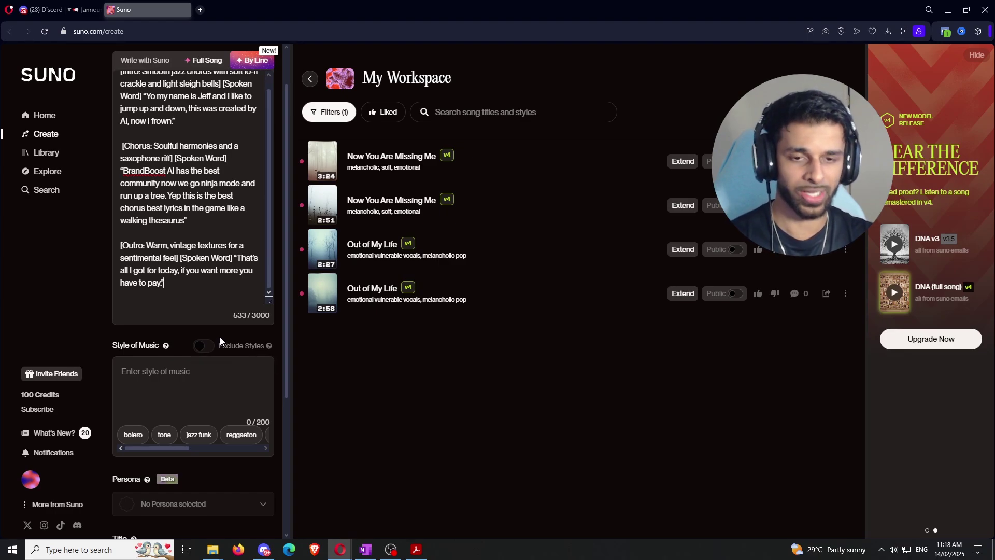
scroll(215, 342, "down", 1)
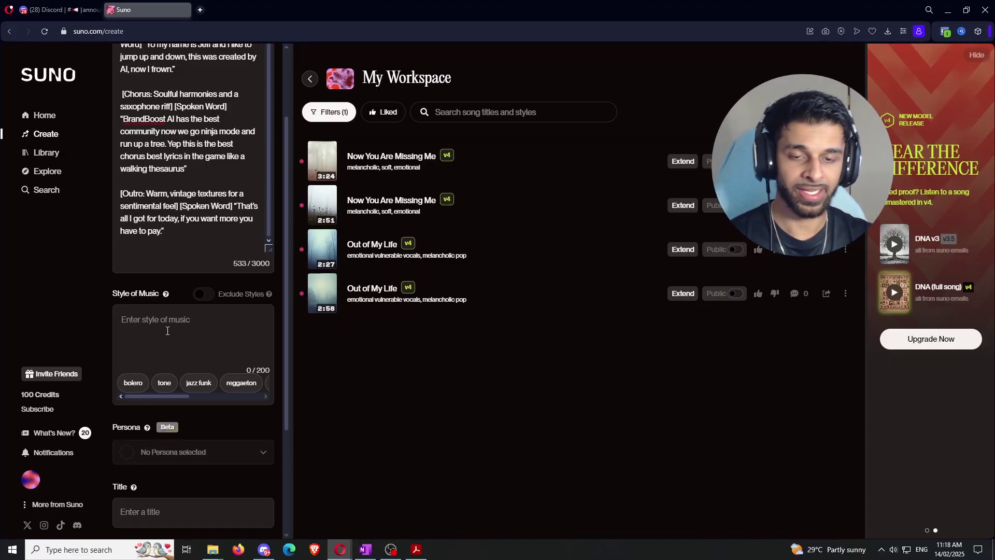
scroll(168, 331, "down", 1)
mouse_move(161, 347)
left_mouse_down()
mouse_move(241, 339)
mouse_move(154, 345)
left_mouse_up()
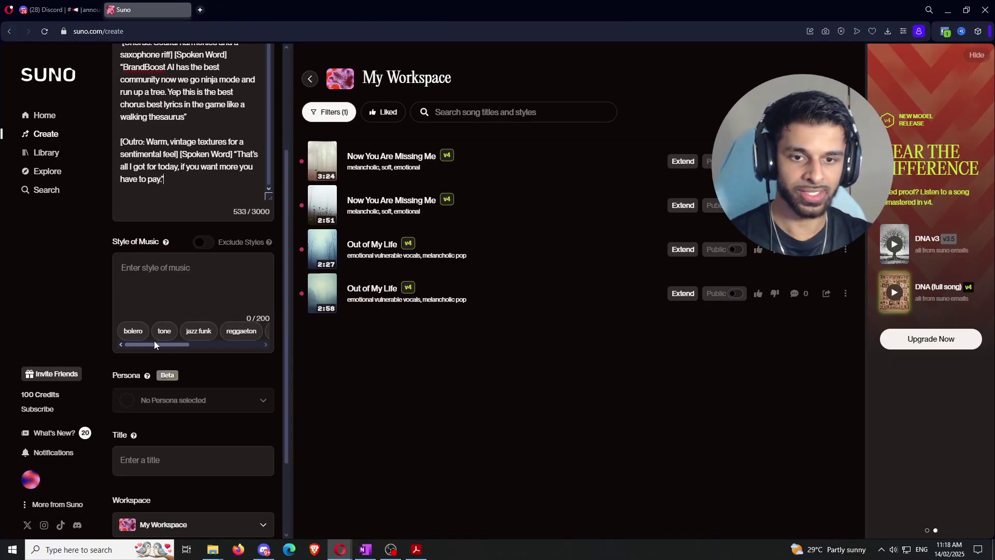
scroll(258, 313, "up", 3)
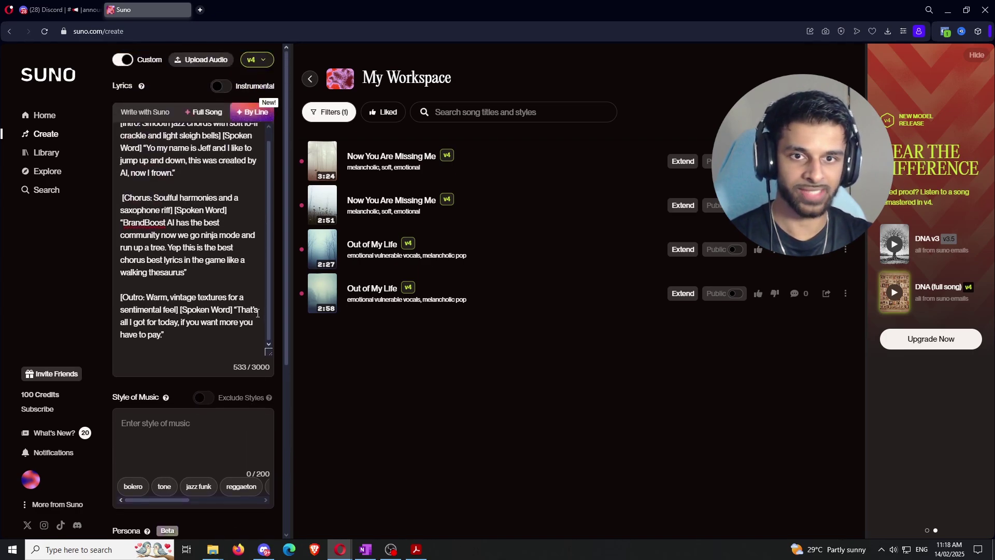
scroll(198, 249, "up", 1)
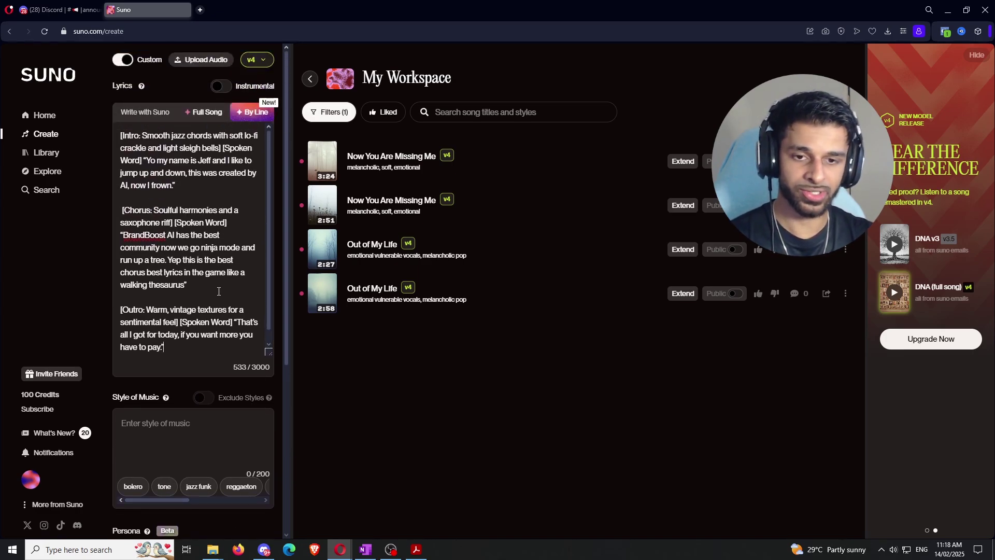
scroll(219, 292, "down", 1)
scroll(273, 373, "down", 4)
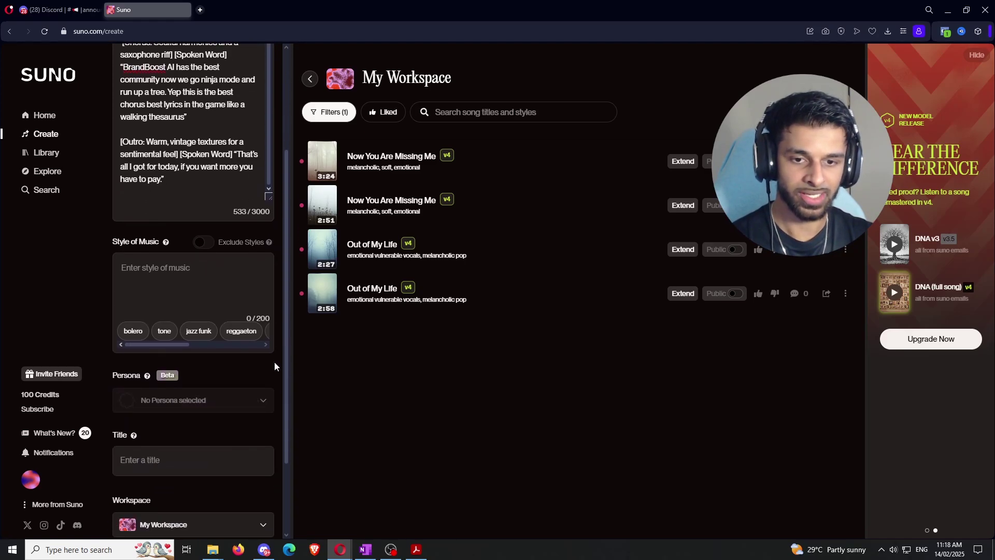
scroll(274, 360, "down", 1)
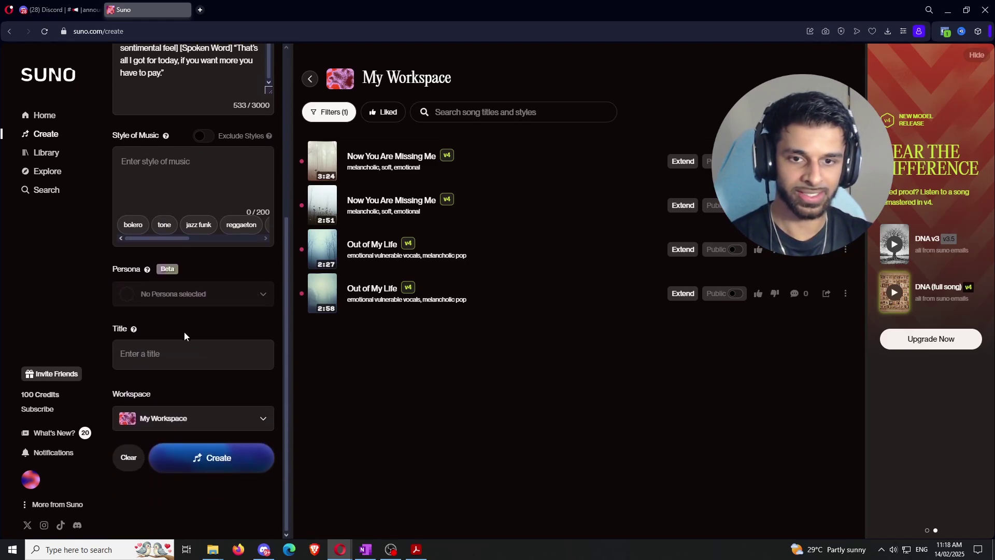
Step: Try the Persona option, close the subscription prompt, and title the song 'Jeff'
left_click(203, 296)
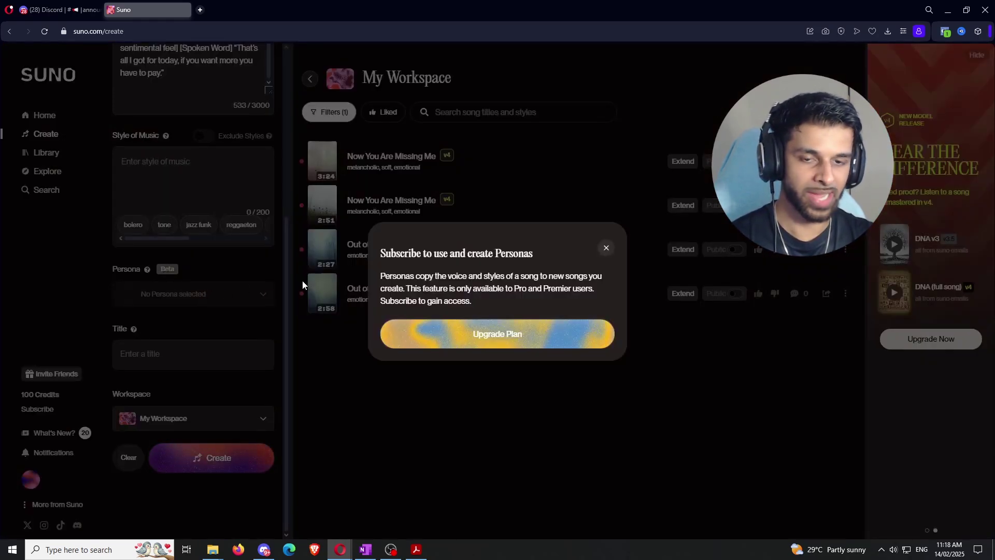
left_click(303, 282)
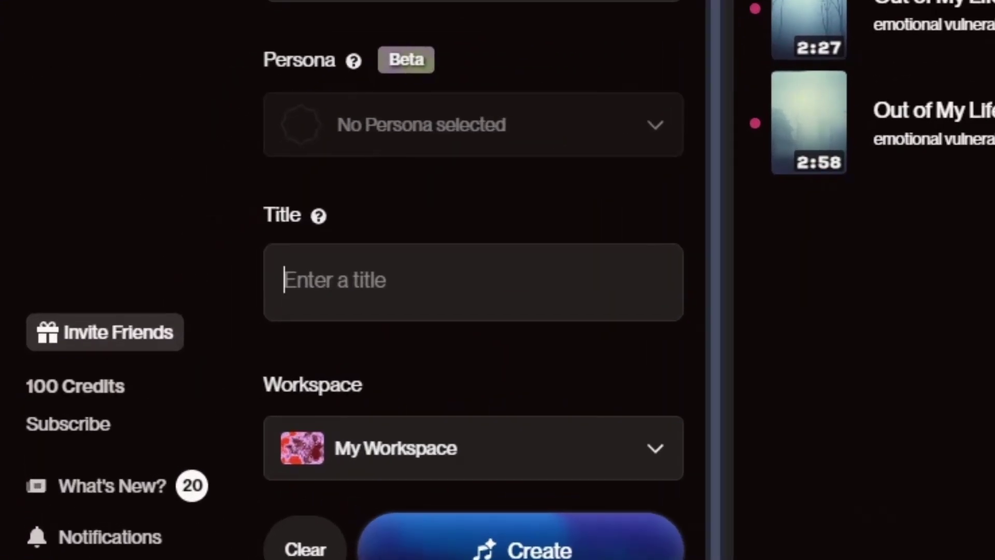
type("Jeff")
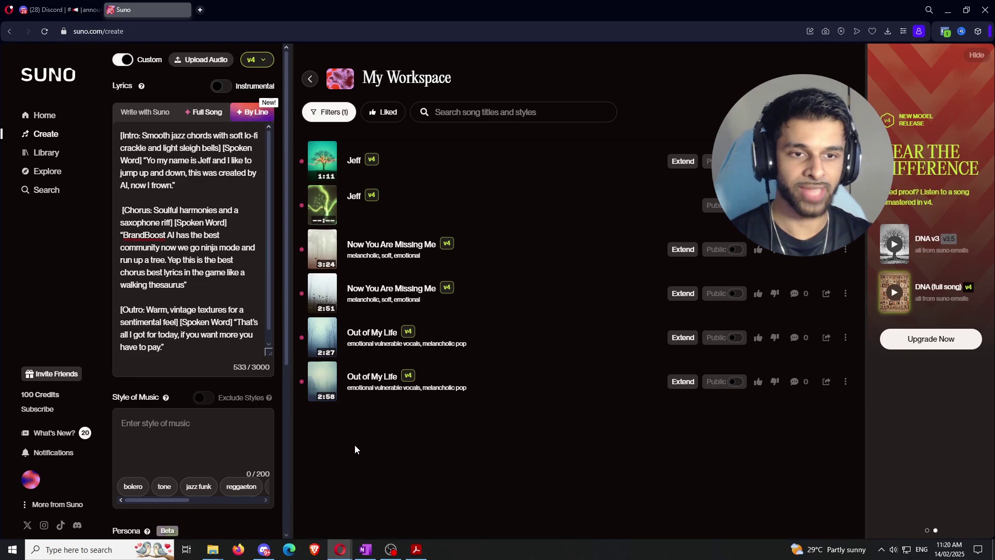
left_click(417, 550)
scroll(412, 367, "down", 10)
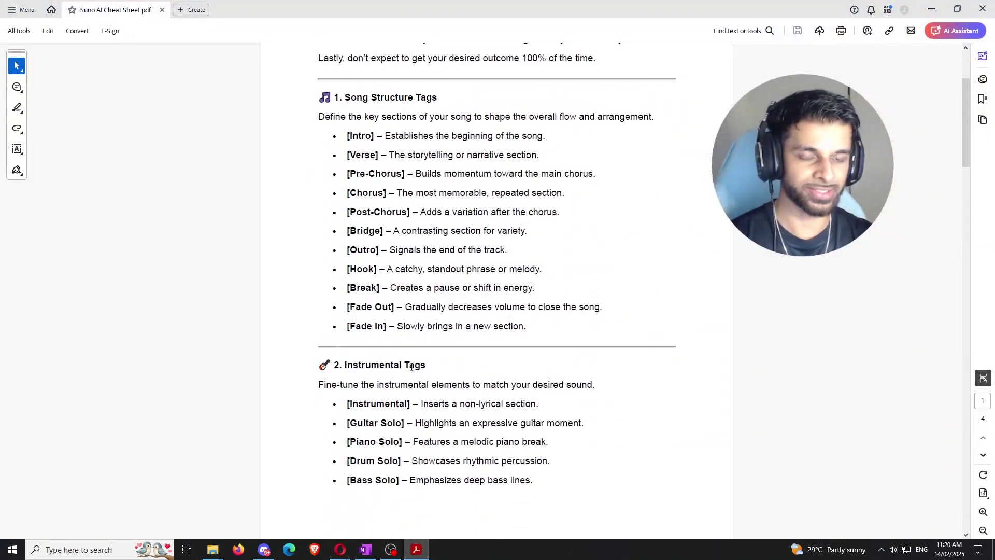
scroll(411, 367, "down", 12)
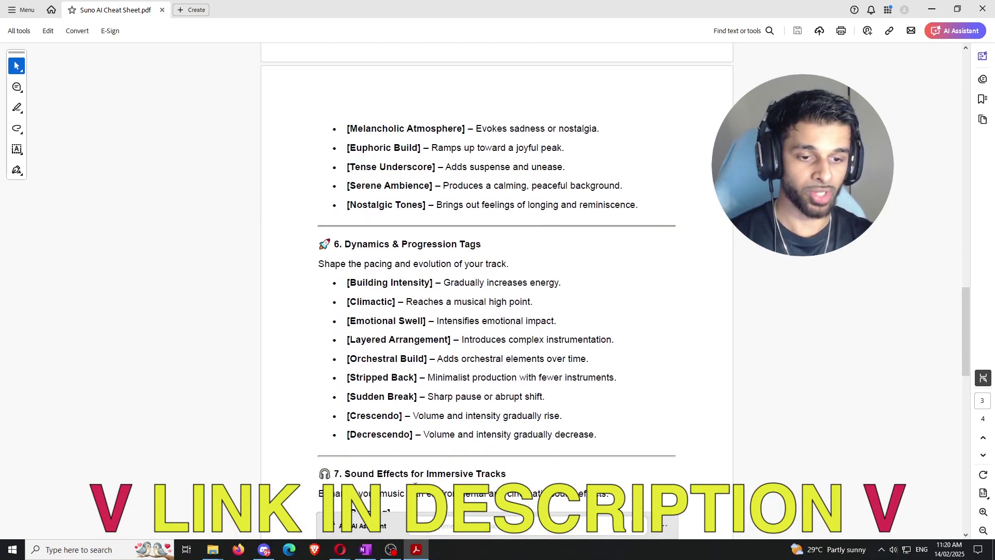
mouse_move(340, 549)
left_click(373, 492)
left_click(57, 10)
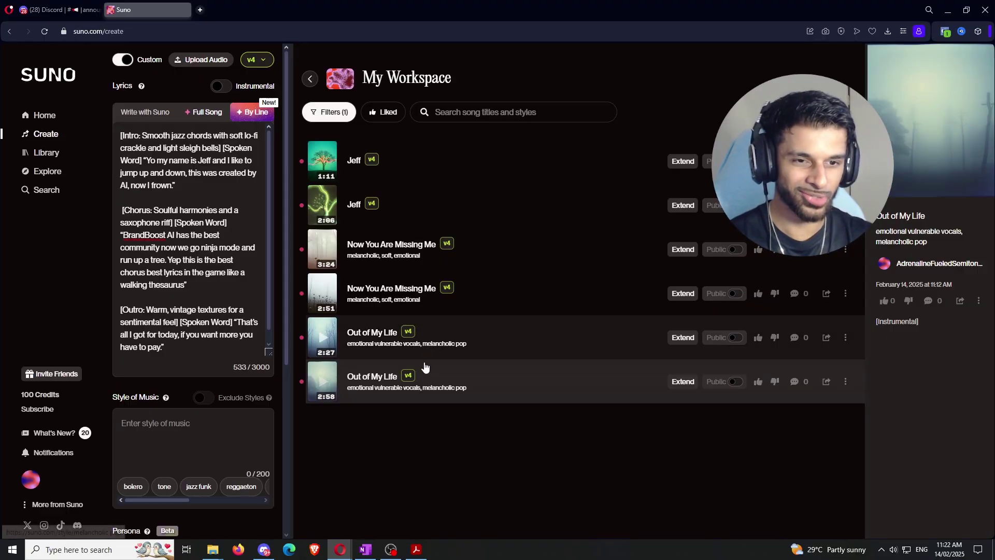
Step: Play the 2:58 'Out of My Life' track, skipping ahead to about 0:54, 1:32 and 2:02
left_click(323, 382)
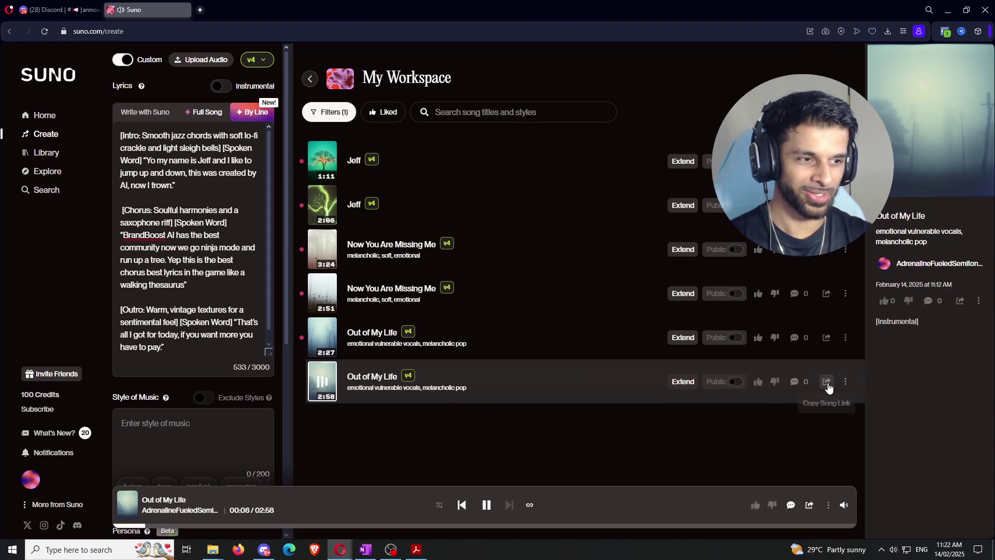
mouse_move(917, 253)
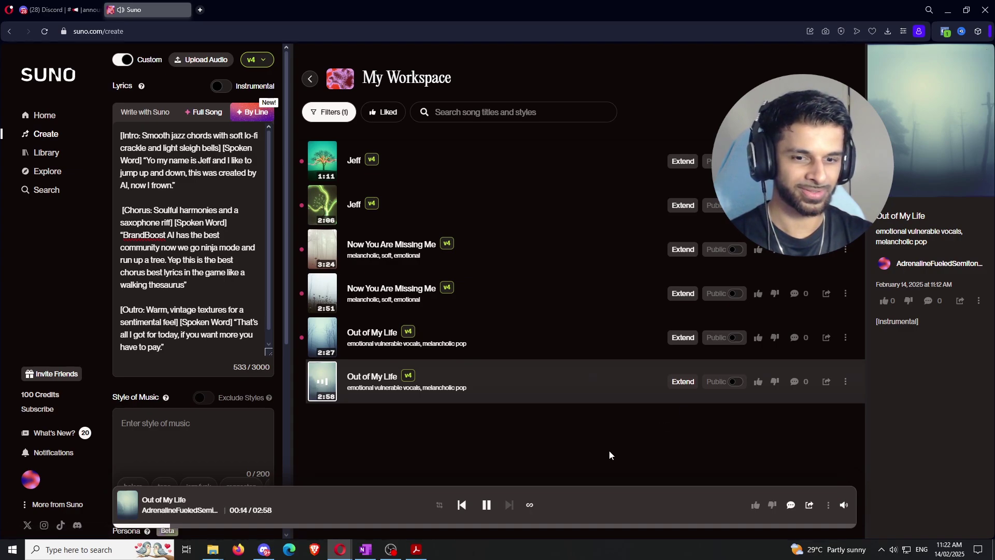
left_click(341, 526)
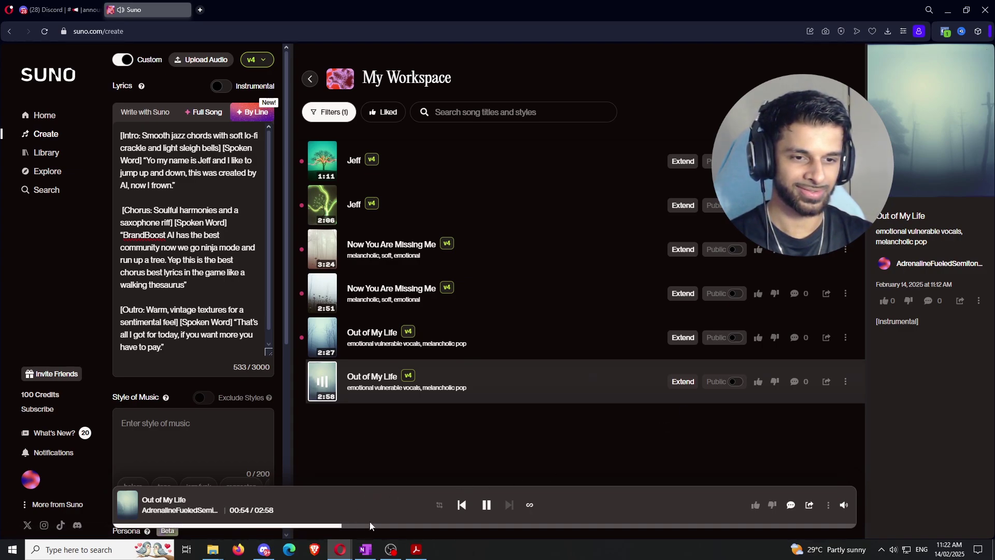
left_click(497, 526)
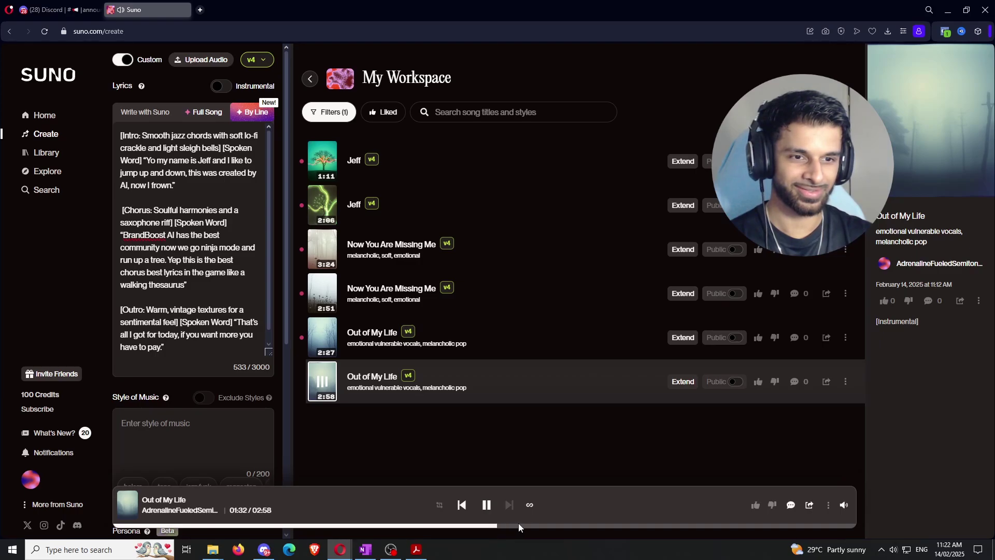
left_click(621, 526)
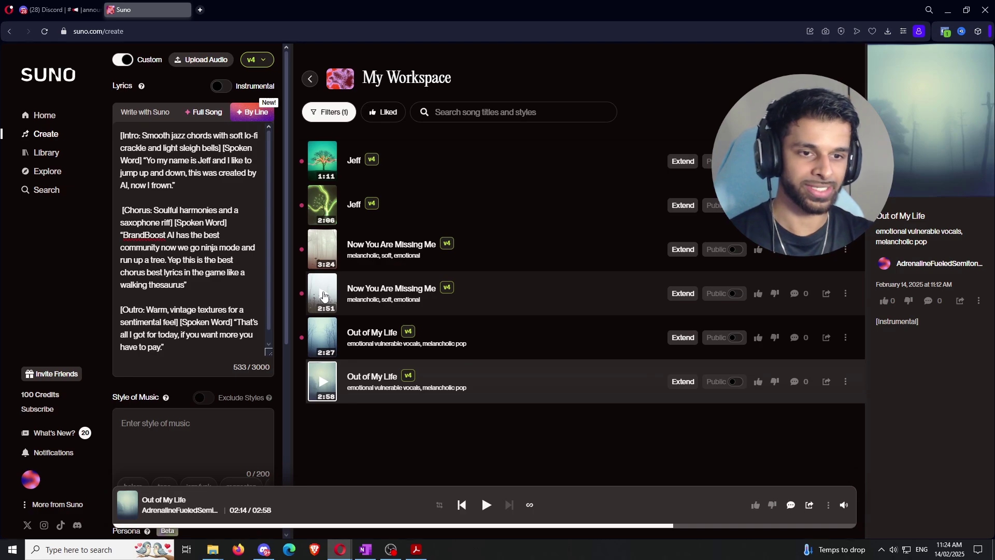
Step: Play the 2:51 'Now You Are Missing Me' with its lyrics, skip to 1:12 and 1:47, then pause
left_click(323, 296)
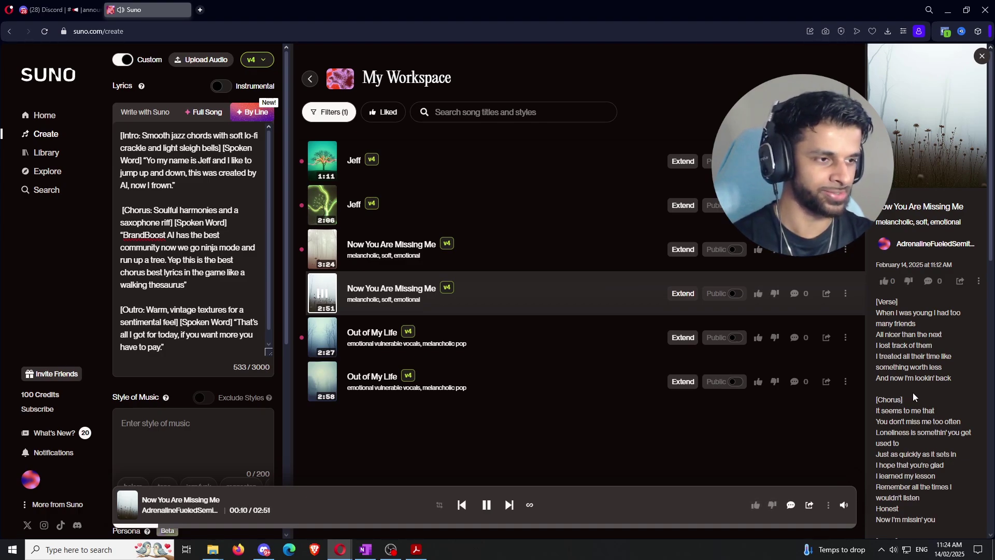
scroll(913, 395, "down", 2)
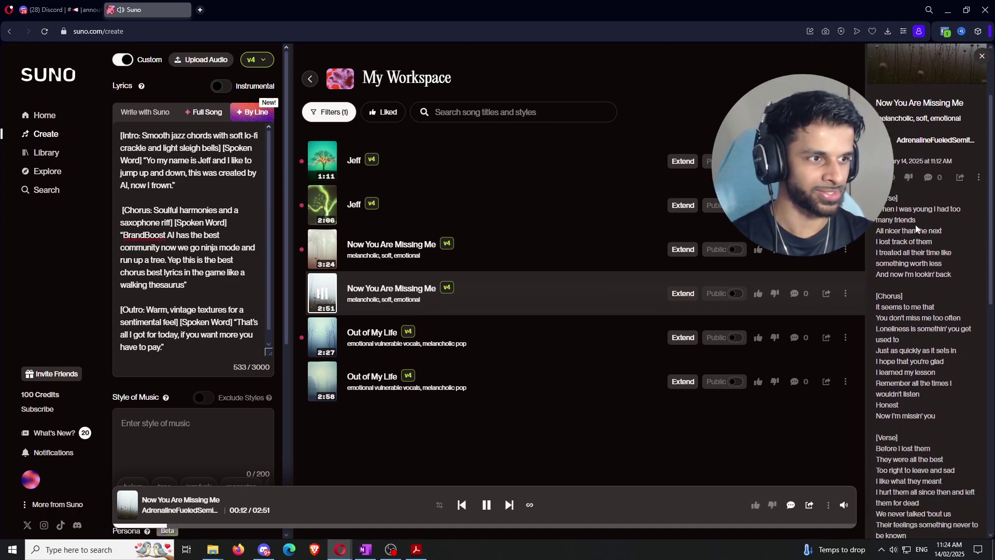
scroll(925, 340, "down", 5)
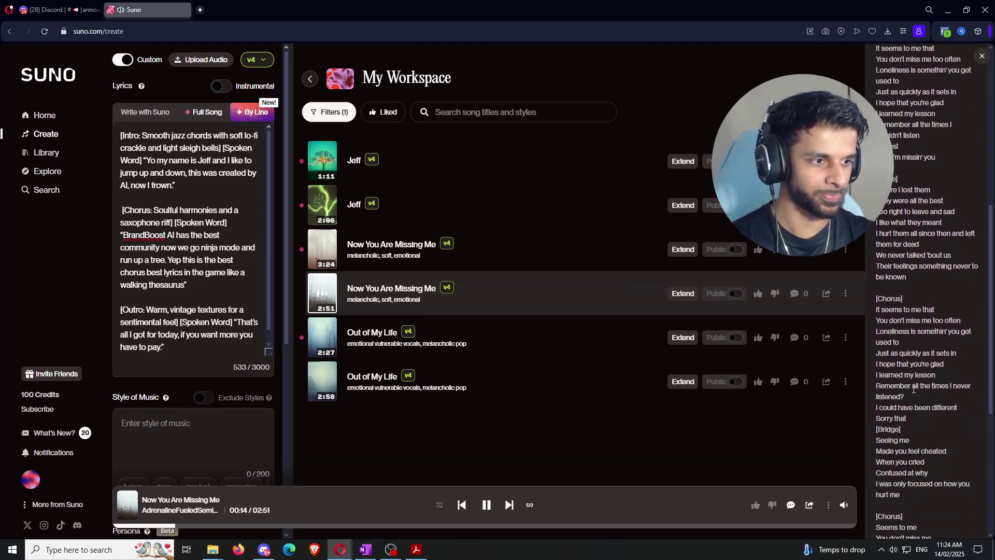
scroll(922, 394, "down", 4)
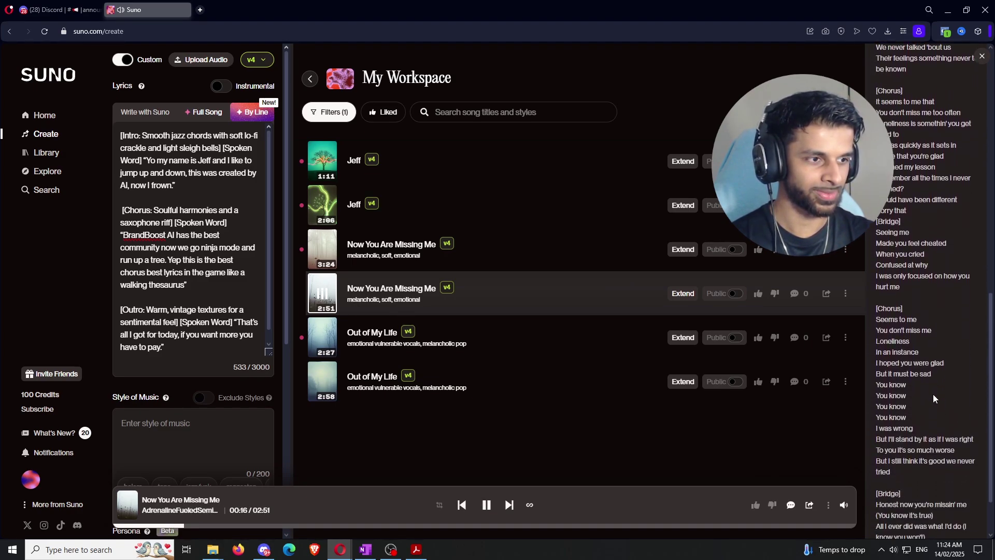
left_click(424, 525)
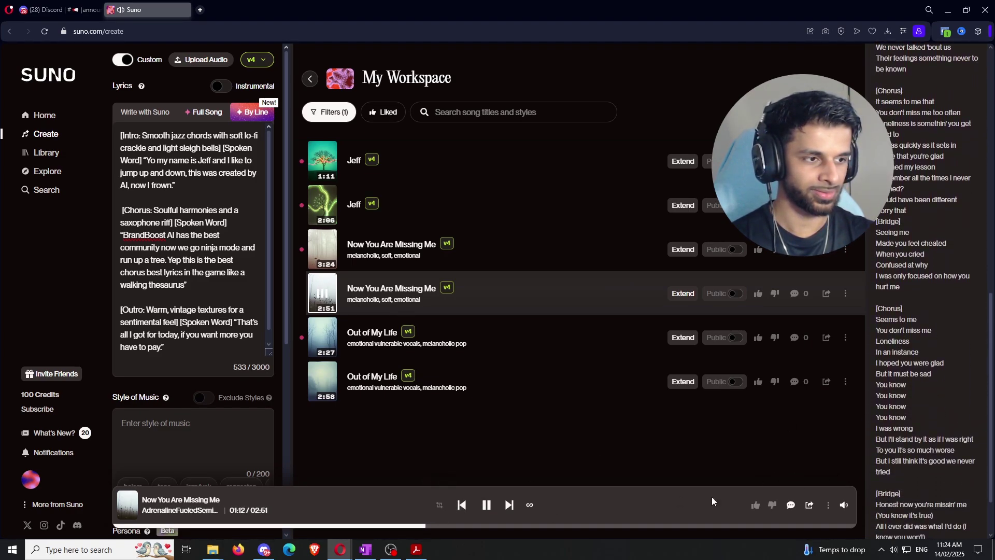
left_click(576, 526)
scroll(960, 426, "down", 1)
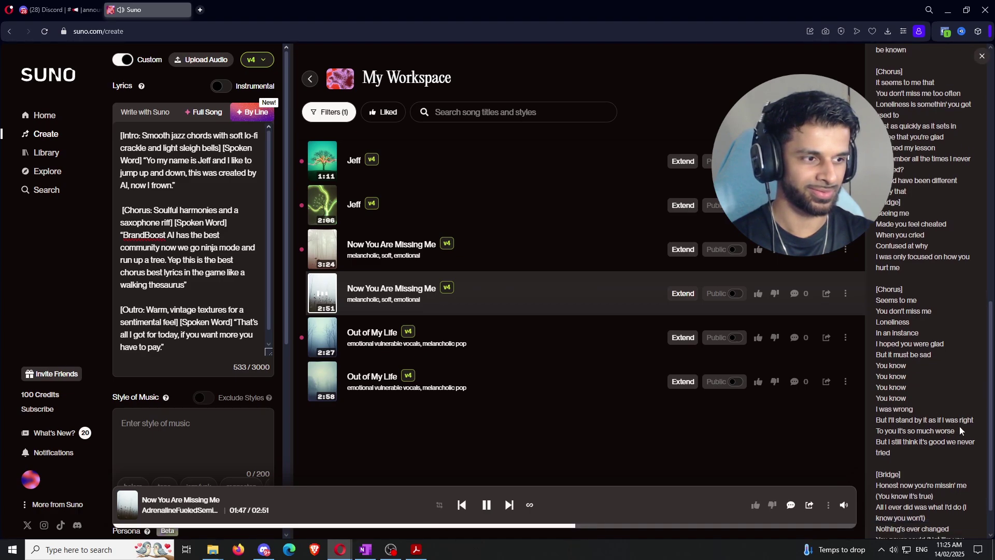
left_click(488, 506)
scroll(930, 327, "up", 5)
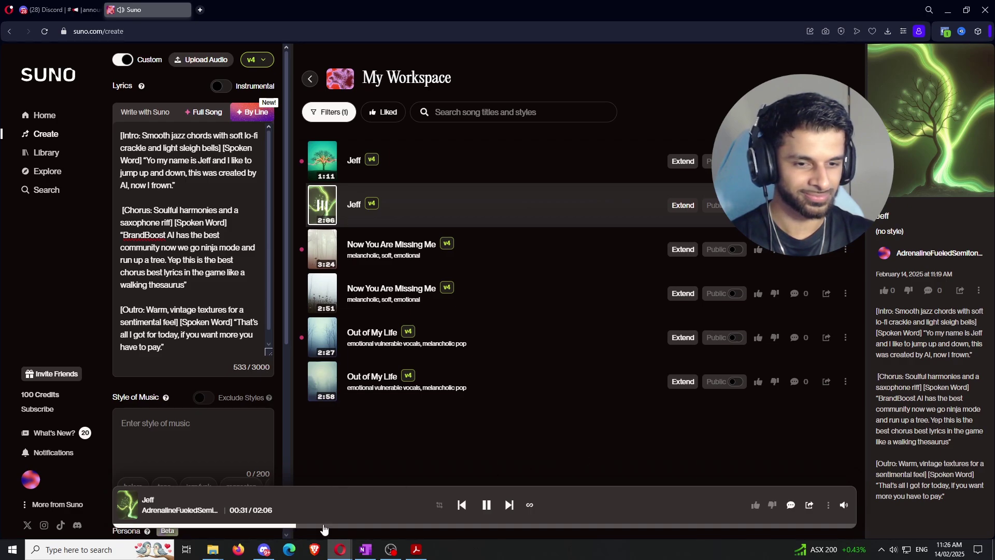
Step: Skip the 2:06 Jeff song ahead to about 0:51, pause it, and play the 1:11 Jeff version
left_click(348, 526)
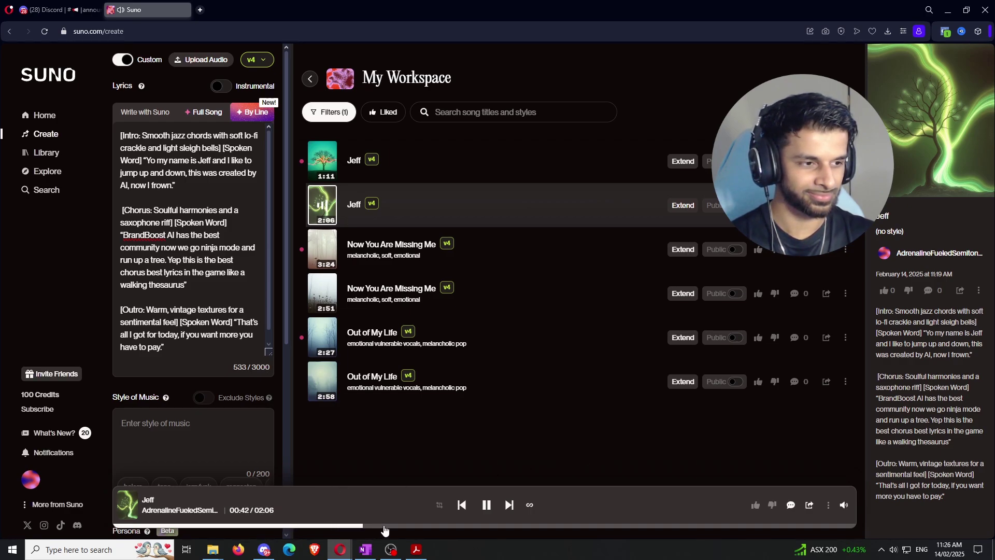
left_click(413, 526)
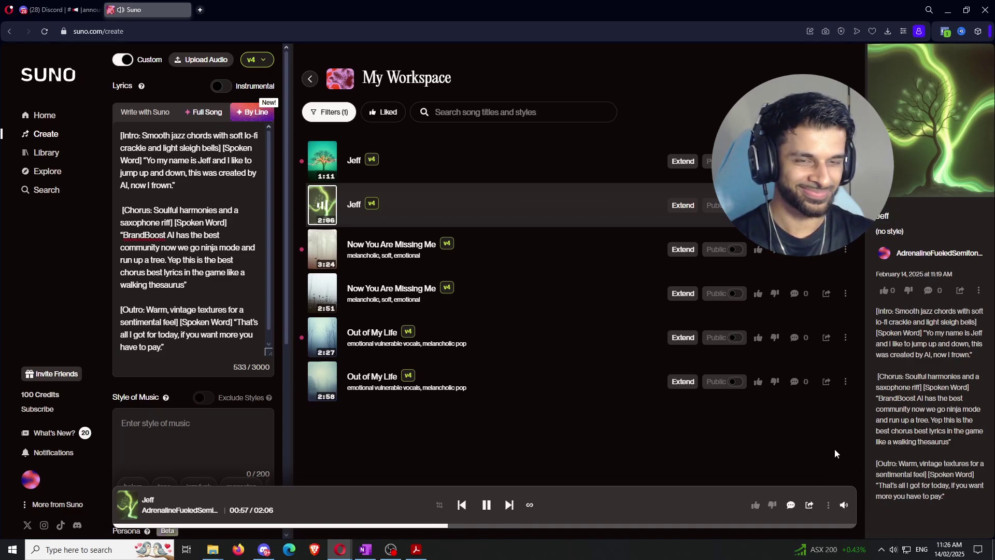
left_click(487, 504)
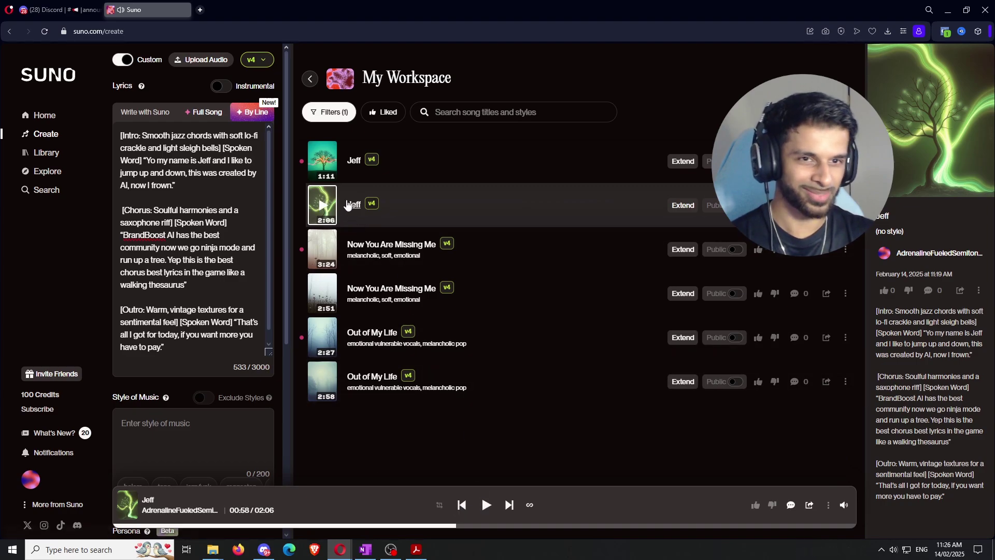
left_click(321, 160)
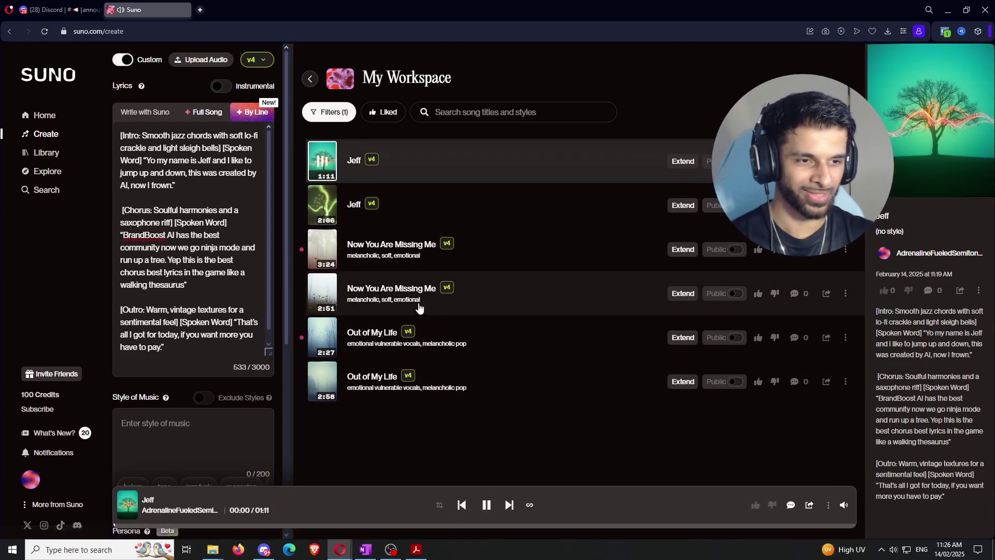